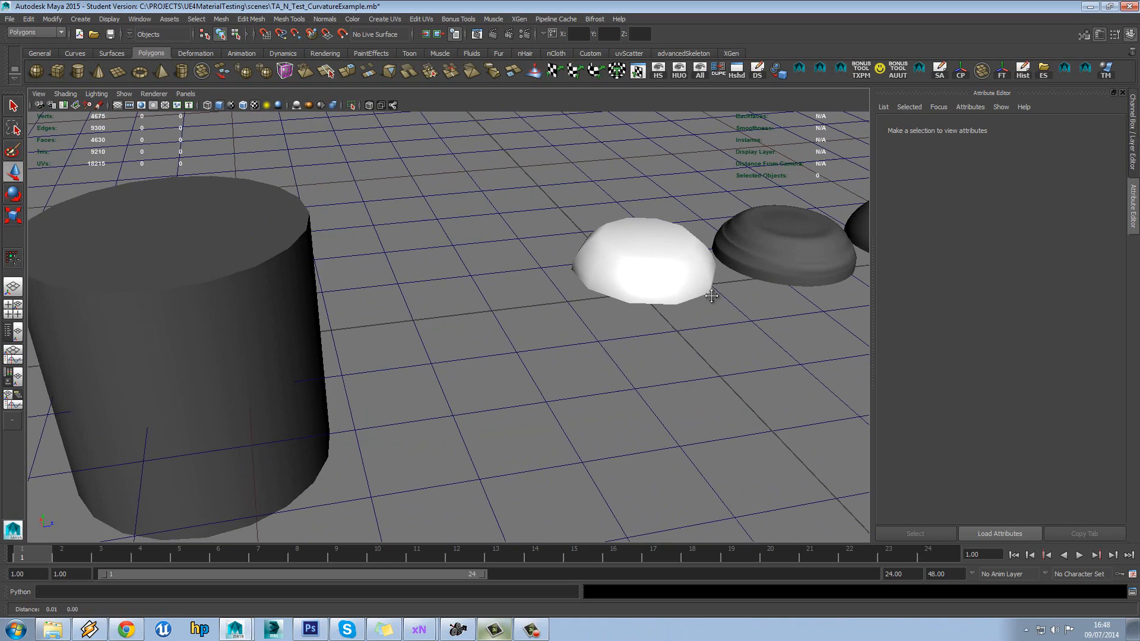
Select the large cylinder and set its Subdivisions Axis to 32
{"action": "middle_click_drag", "start_coordinate": [713, 294], "coordinate": [439, 364], "text": "alt"}
{"action": "right_click_drag", "start_coordinate": [439, 363], "coordinate": [531, 341], "text": "alt"}
{"action": "left_click_drag", "start_coordinate": [532, 341], "coordinate": [520, 340], "text": "alt"}
{"action": "middle_click_drag", "start_coordinate": [387, 326], "coordinate": [868, 280], "text": "alt"}
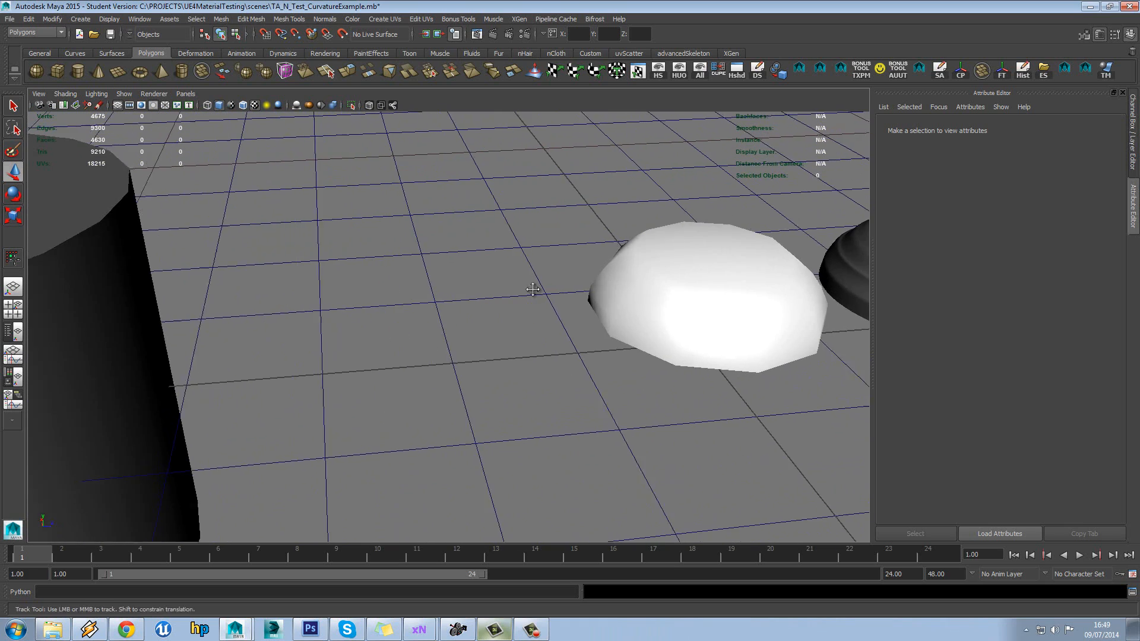
{"action": "middle_click_drag", "start_coordinate": [536, 293], "coordinate": [682, 306], "text": "alt"}
{"action": "left_click", "coordinate": [390, 295]}
{"action": "left_click_drag", "start_coordinate": [436, 312], "coordinate": [409, 333], "text": "alt"}
{"action": "left_click", "coordinate": [1010, 128]}
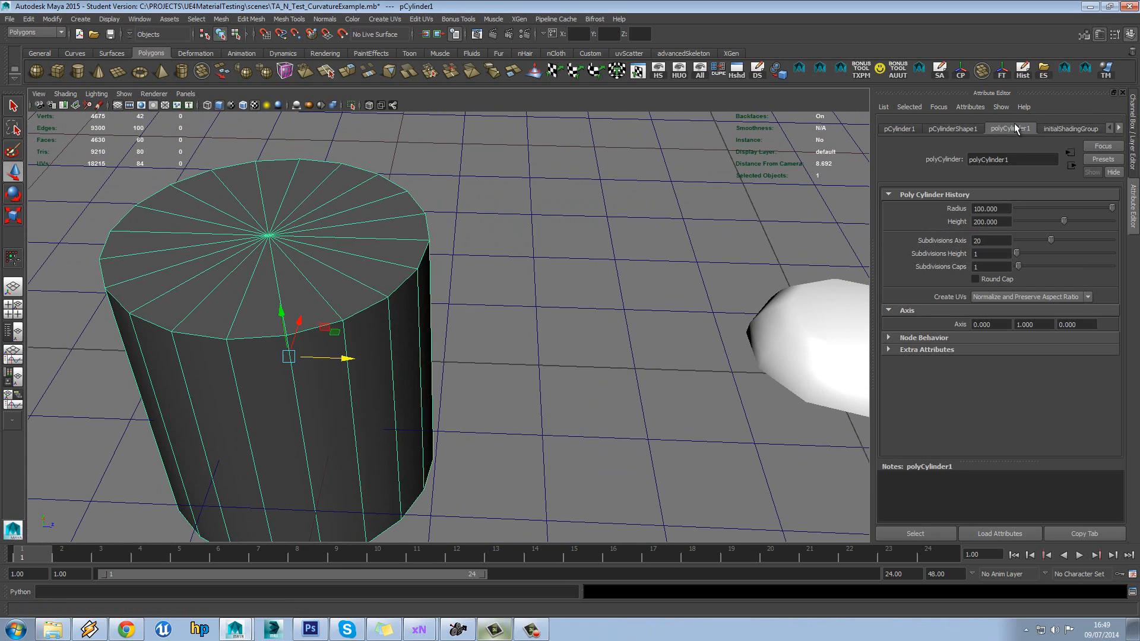
{"action": "left_click", "coordinate": [991, 240]}
{"action": "type", "text": "32"}
{"action": "key", "text": "Return"}
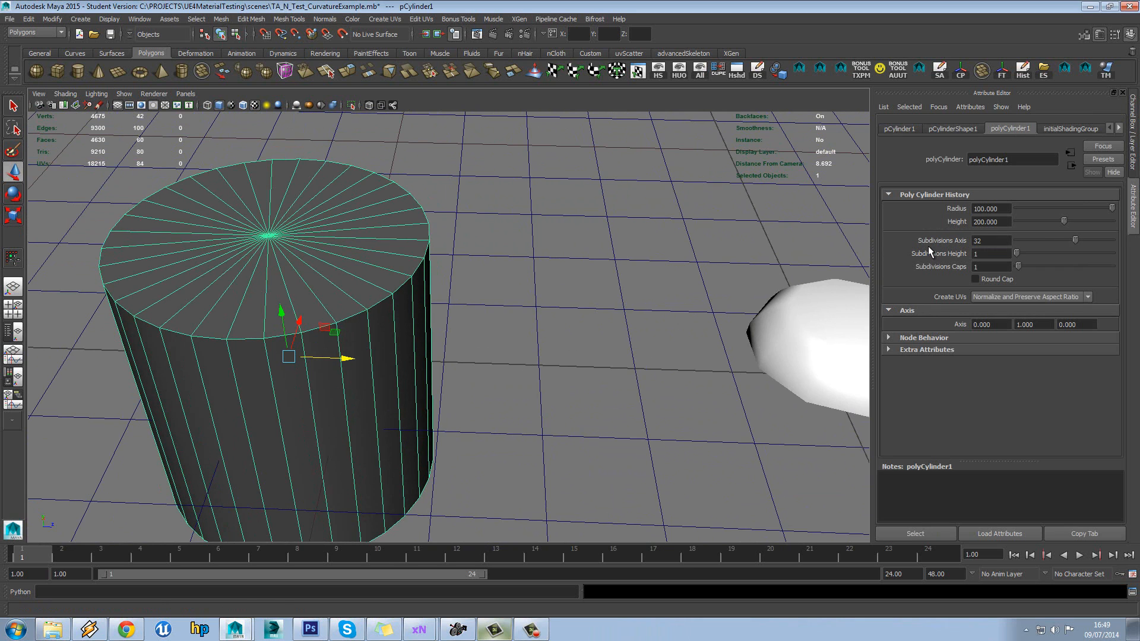
Bevel the edge loop around the cylinder's top rim with 3 segments
{"action": "left_click_drag", "start_coordinate": [330, 279], "coordinate": [369, 267], "text": "alt"}
{"action": "right_click_drag", "start_coordinate": [370, 270], "coordinate": [435, 285]}
{"action": "double_click", "coordinate": [366, 284]}
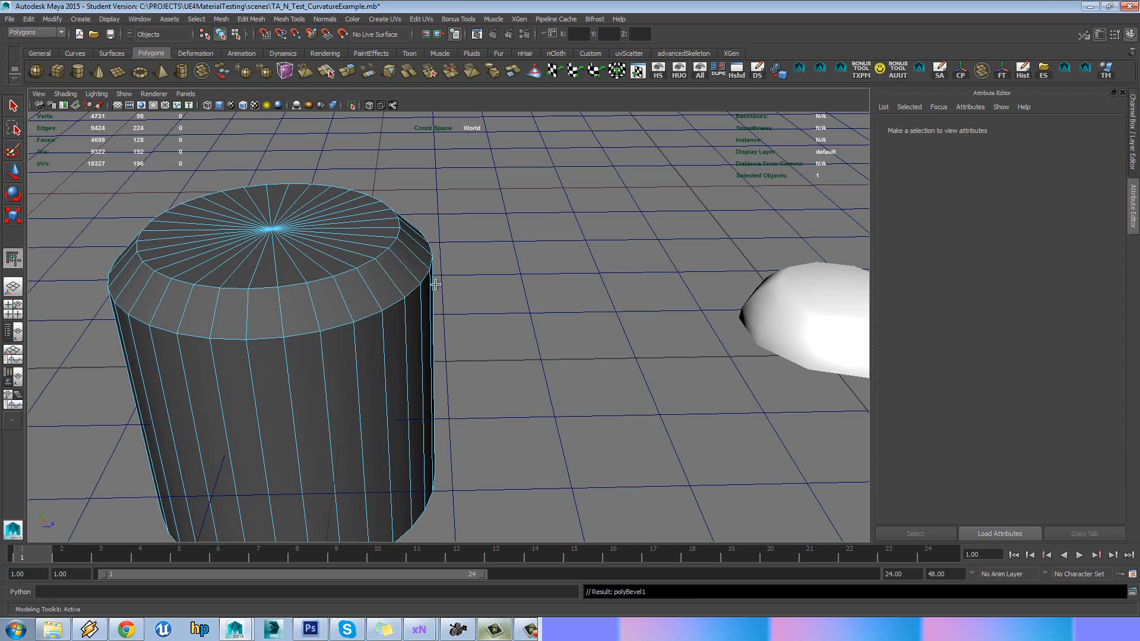
{"action": "left_click", "coordinate": [1133, 152]}
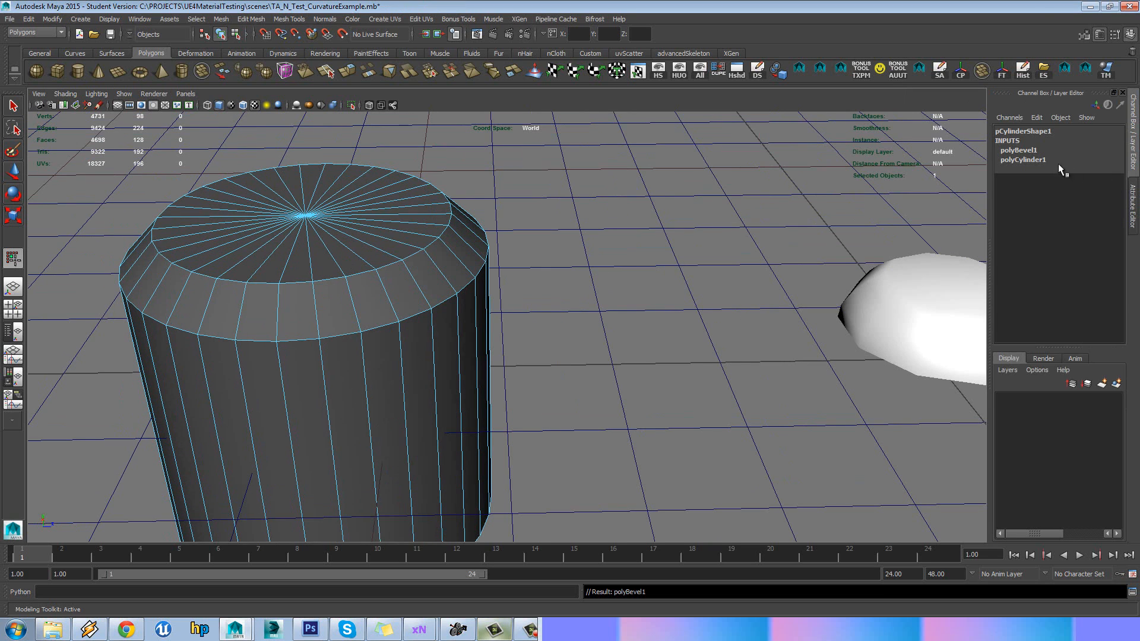
{"action": "left_click", "coordinate": [1035, 150]}
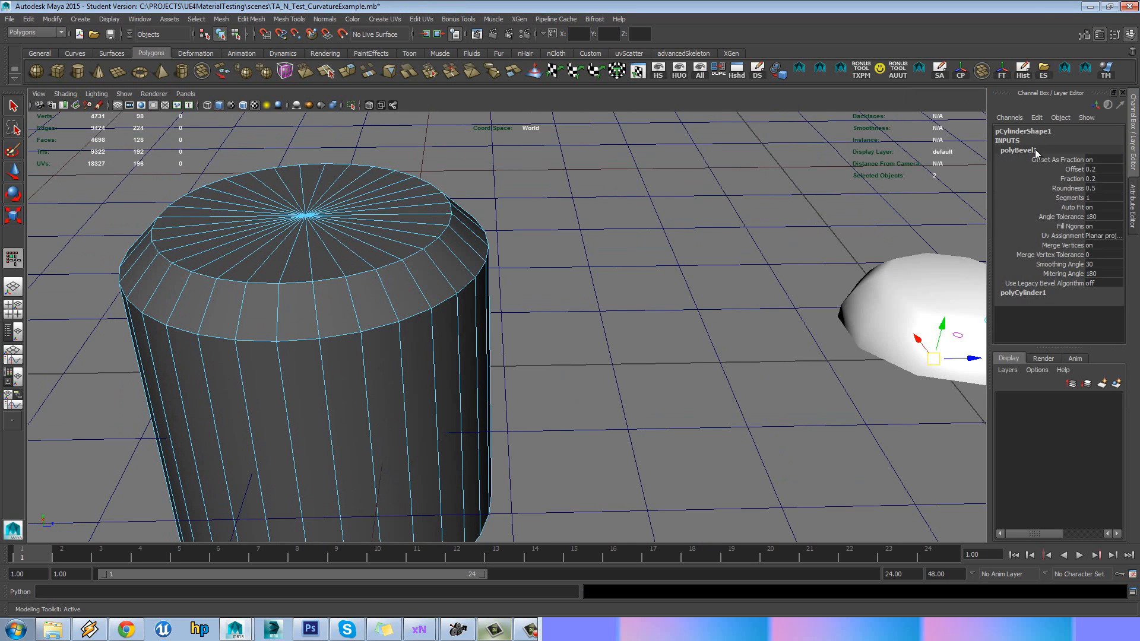
{"action": "type", "text": "3"}
{"action": "key", "text": "Return"}
Increase the cylinder's rim bevel to 5 segments
{"action": "left_click_drag", "start_coordinate": [796, 226], "coordinate": [822, 230], "text": "alt"}
{"action": "left_click", "coordinate": [1094, 199]}
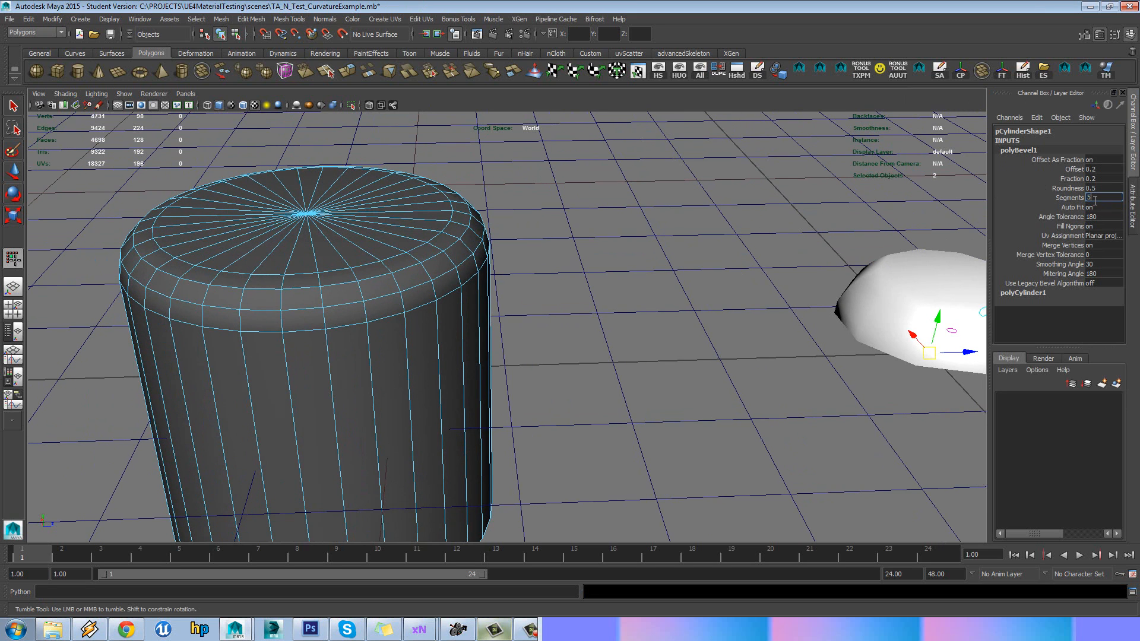
{"action": "type", "text": "5"}
{"action": "key", "text": "Return"}
{"action": "left_click_drag", "start_coordinate": [707, 236], "coordinate": [509, 235], "text": "alt"}
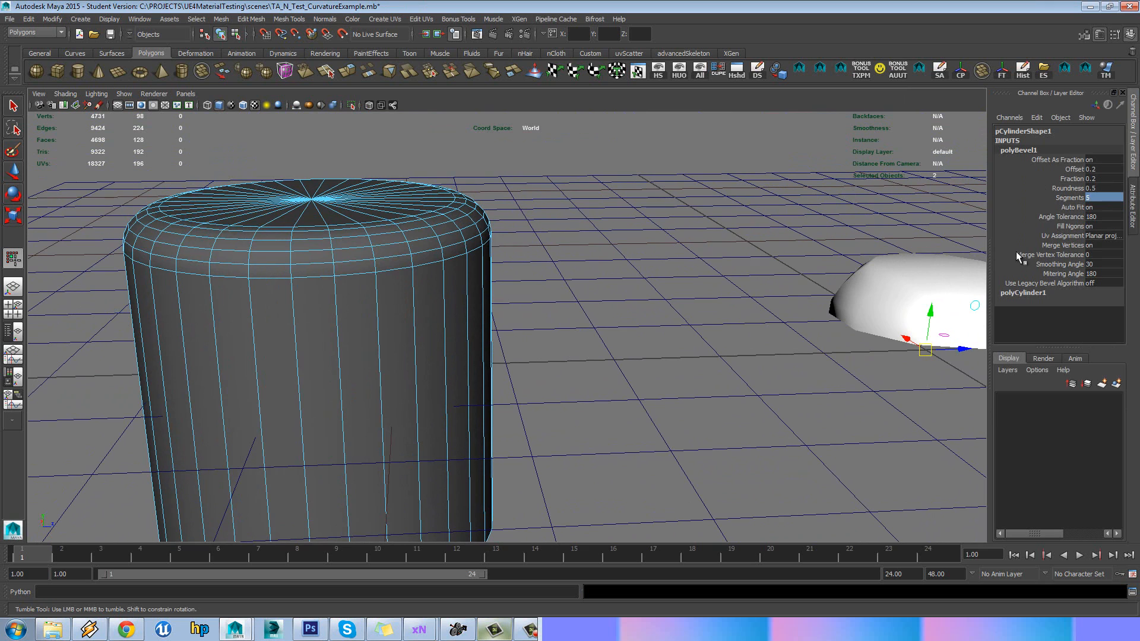
Try a roundness of 0.3 on the rim bevel and return it to 0.5
{"action": "left_click", "coordinate": [1102, 188]}
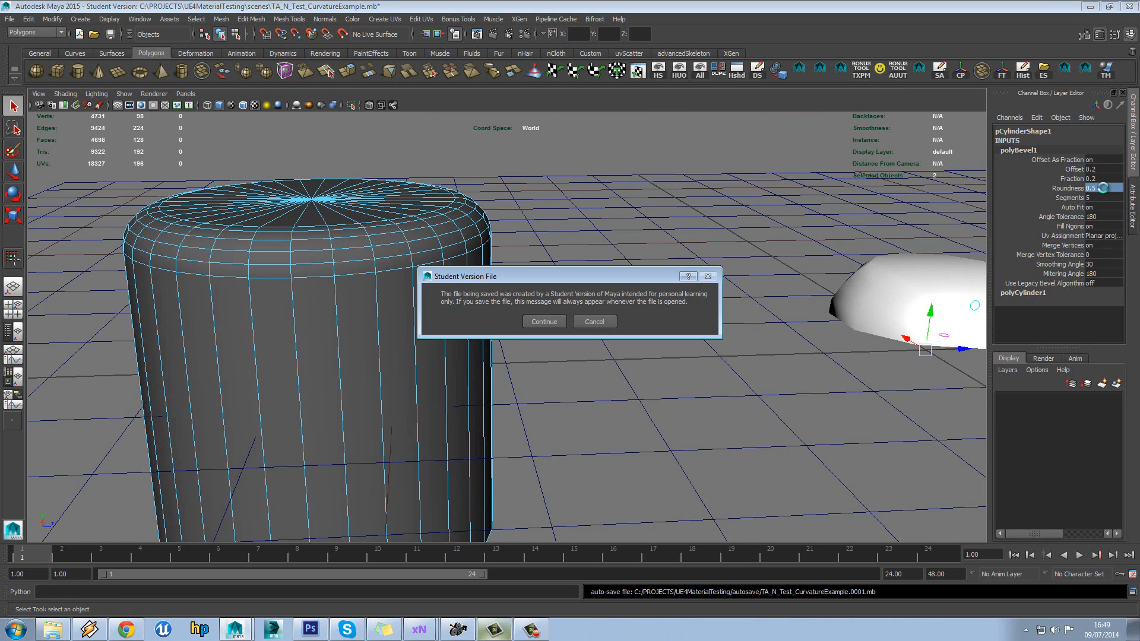
{"action": "left_click", "coordinate": [544, 321]}
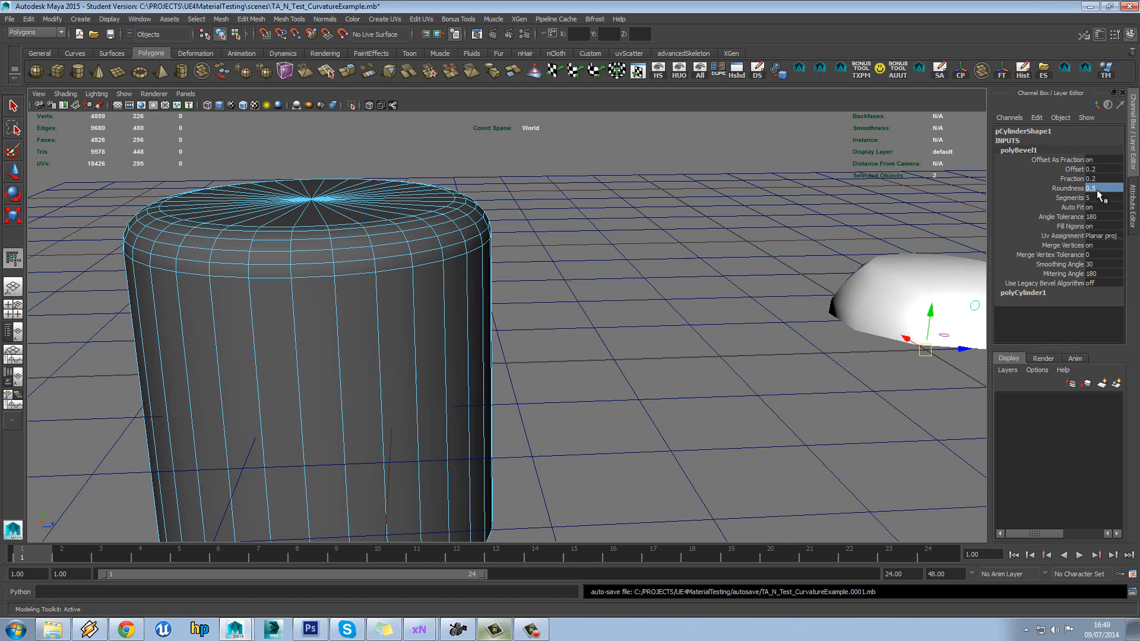
{"action": "double_click", "coordinate": [1104, 189]}
{"action": "type", "text": ".3"}
{"action": "key", "text": "Return"}
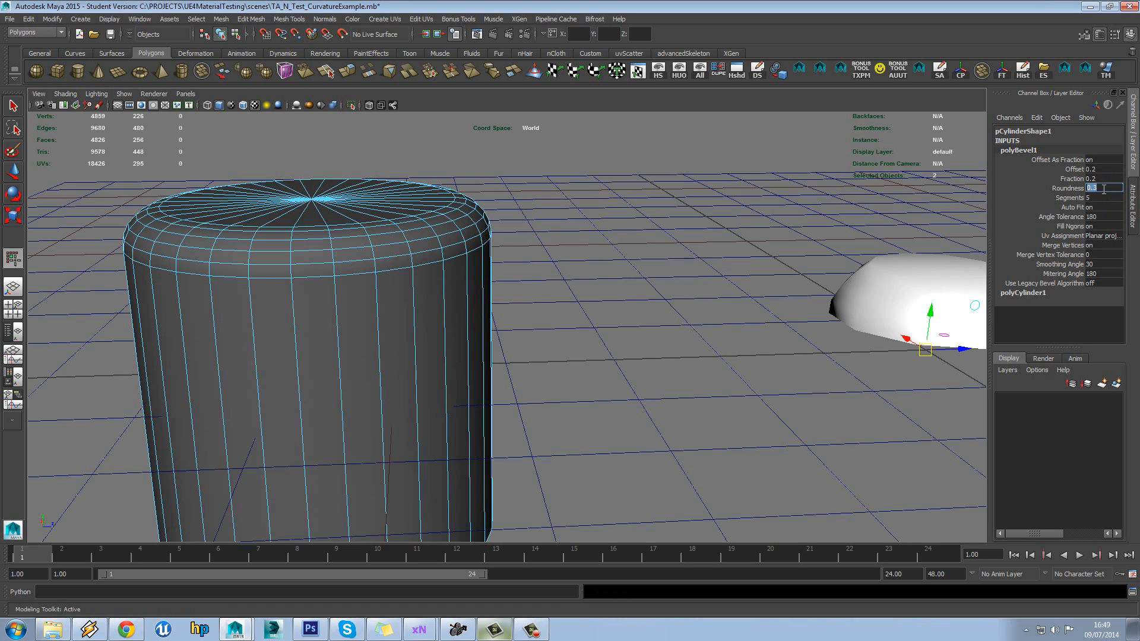
{"action": "type", "text": ".5"}
{"action": "key", "text": "Return"}
Set both the Offset and the Fraction of the rim bevel to 0.1
{"action": "double_click", "coordinate": [1105, 170]}
{"action": "type", "text": ".1"}
{"action": "key", "text": "Return"}
{"action": "double_click", "coordinate": [1106, 178]}
{"action": "type", "text": ".1"}
{"action": "key", "text": "Return"}
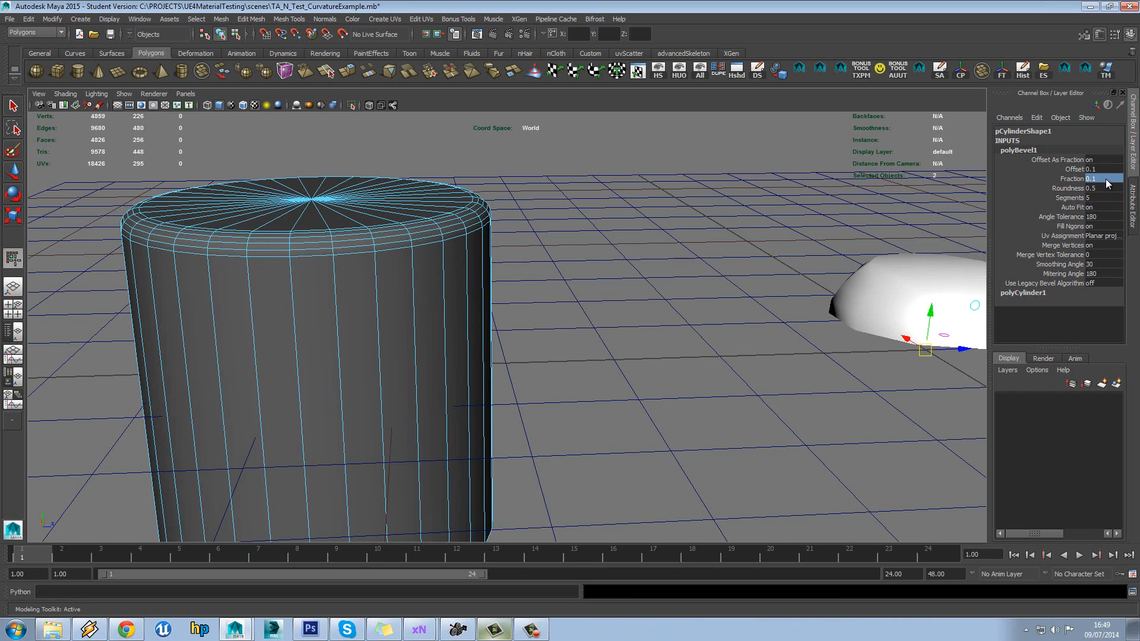
Try a Fraction of 0.05 on the rim bevel
{"action": "left_click_drag", "start_coordinate": [548, 198], "coordinate": [751, 196], "text": "alt"}
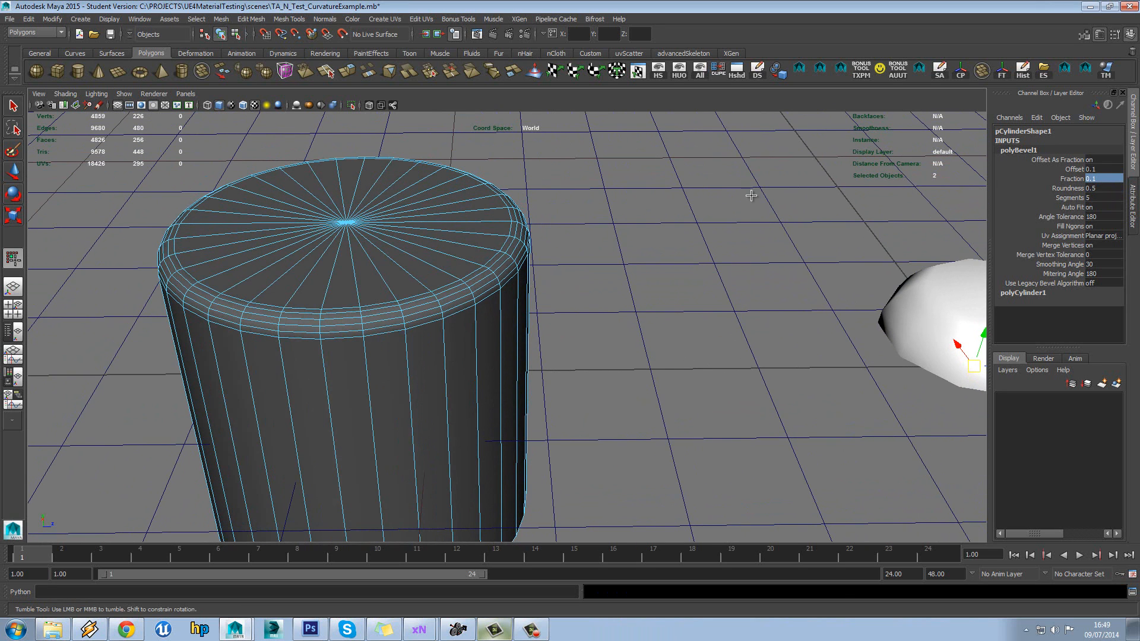
{"action": "double_click", "coordinate": [1107, 179]}
{"action": "key", "text": "Return"}
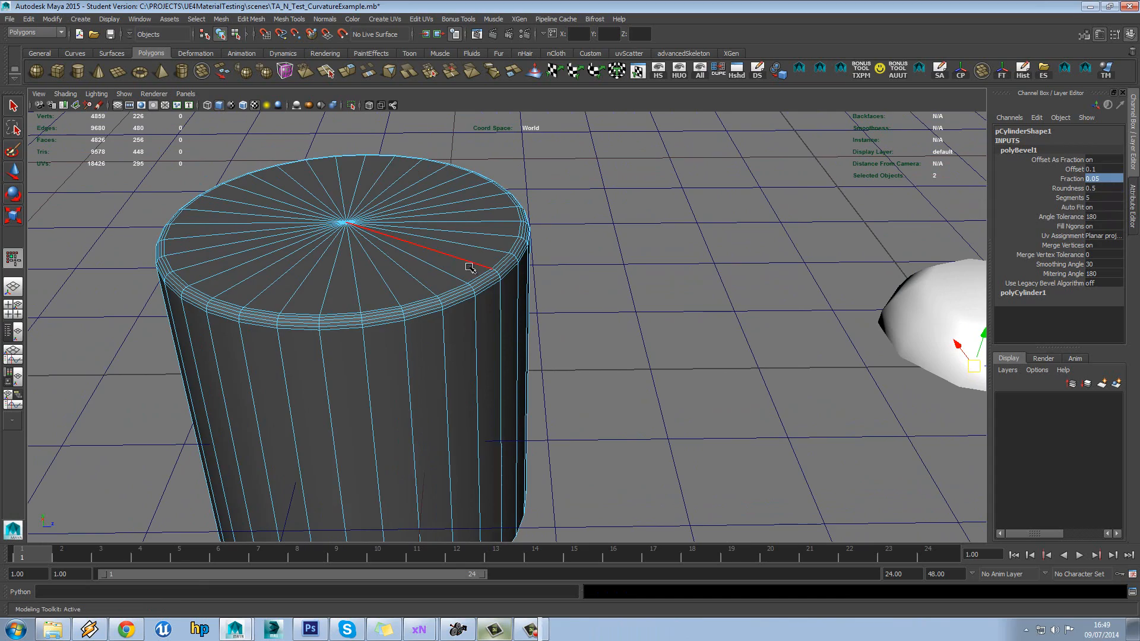
Return the cylinder to object mode and select it whole to inspect its beveled rim
{"action": "right_click_drag", "start_coordinate": [468, 264], "coordinate": [482, 247]}
{"action": "left_click", "coordinate": [652, 257]}
{"action": "left_click_drag", "start_coordinate": [651, 257], "coordinate": [542, 313], "text": "alt"}
{"action": "left_click", "coordinate": [517, 299]}
{"action": "middle_click_drag", "start_coordinate": [516, 299], "coordinate": [554, 317], "text": "alt"}
{"action": "scroll", "coordinate": [554, 317], "scroll_direction": "up", "scroll_amount": 5}
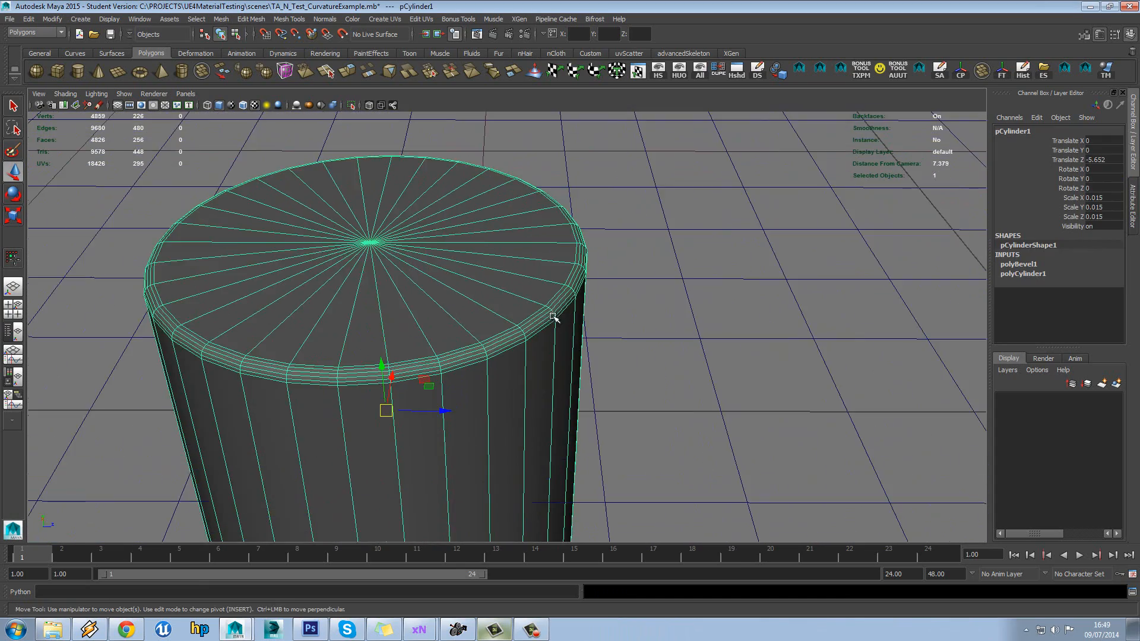
{"action": "left_click_drag", "start_coordinate": [575, 315], "coordinate": [577, 310], "text": "alt"}
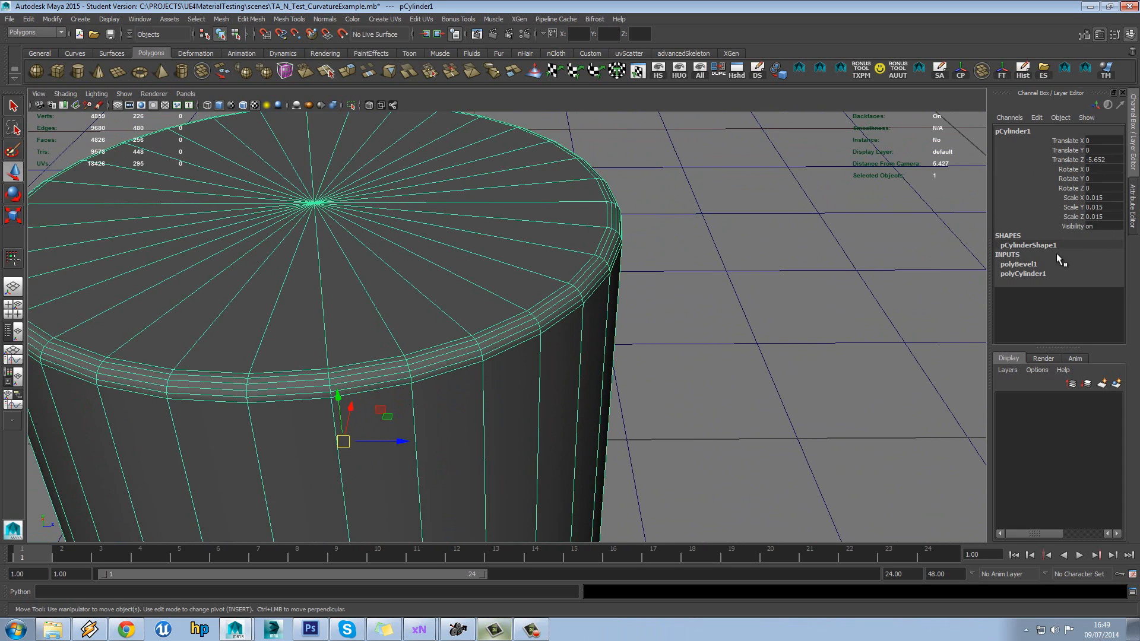
Set the rim bevel's Fraction to 0.1 and deselect the cylinder in object mode
{"action": "left_click", "coordinate": [1023, 266]}
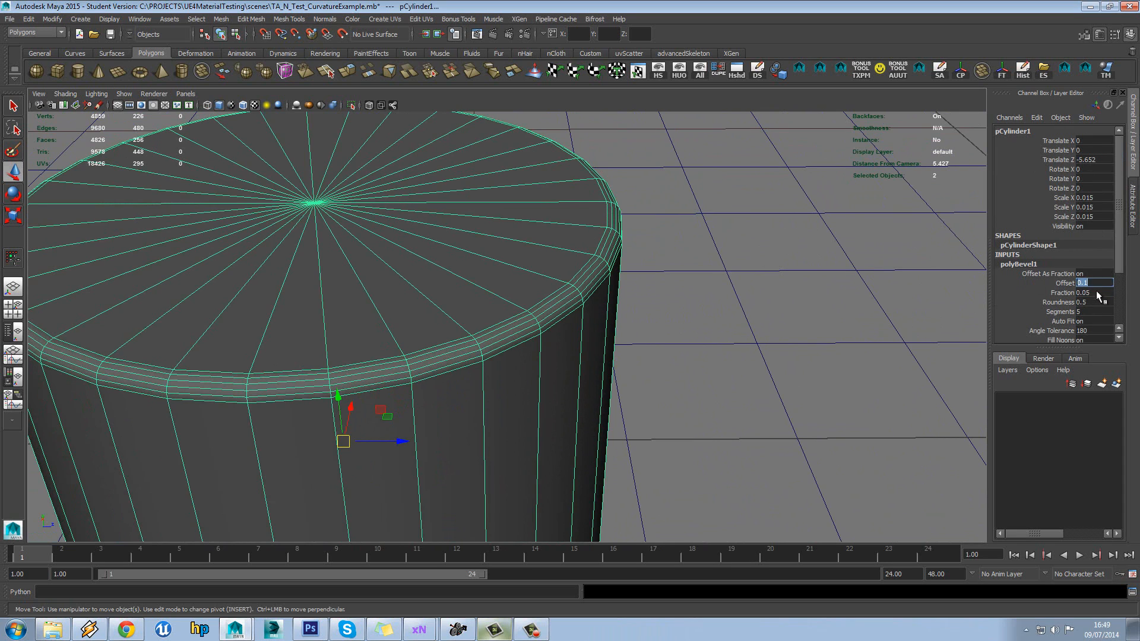
{"action": "key", "text": "Return"}
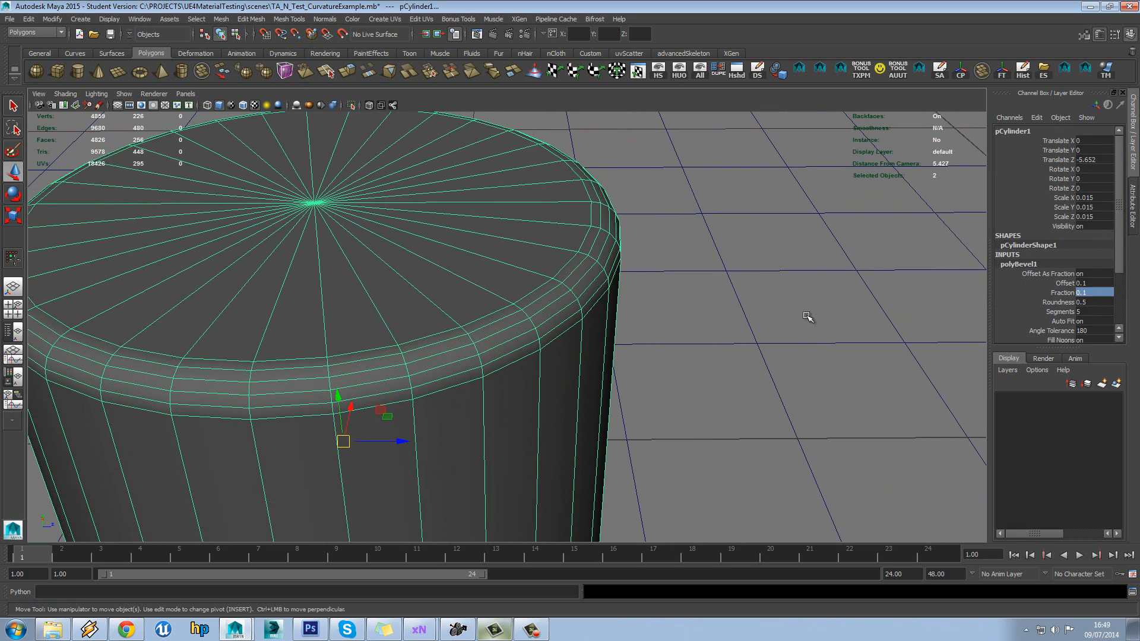
{"action": "left_click_drag", "start_coordinate": [498, 266], "coordinate": [509, 259], "text": "alt"}
{"action": "right_click_drag", "start_coordinate": [508, 258], "coordinate": [523, 248]}
{"action": "left_click", "coordinate": [696, 258]}
{"action": "scroll", "coordinate": [697, 259], "scroll_direction": "down", "scroll_amount": 5}
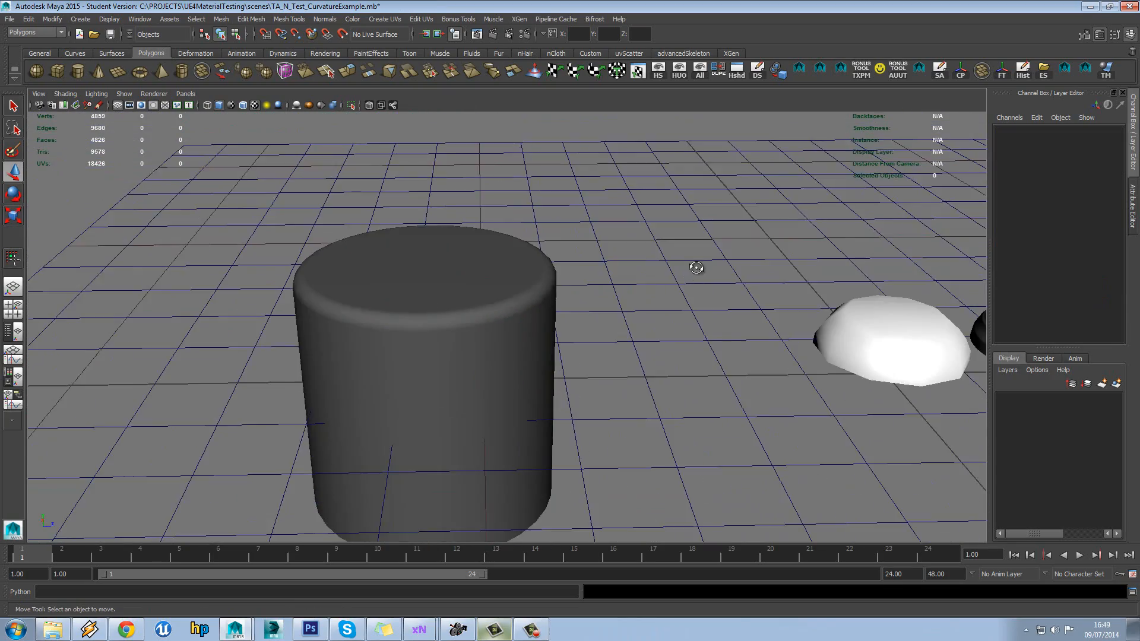
Examine the row of three domes beside the cylinder for differences in their surface shapes
{"action": "mouse_move", "coordinate": [690, 270]}
{"action": "left_mouse_down", "text": "alt"}
{"action": "mouse_move", "coordinate": [736, 266]}
{"action": "mouse_move", "coordinate": [689, 290]}
{"action": "left_mouse_up", "text": "alt"}
{"action": "middle_click_drag", "start_coordinate": [689, 290], "coordinate": [475, 256], "text": "alt"}
{"action": "left_click_drag", "start_coordinate": [475, 255], "coordinate": [489, 247], "text": "alt"}
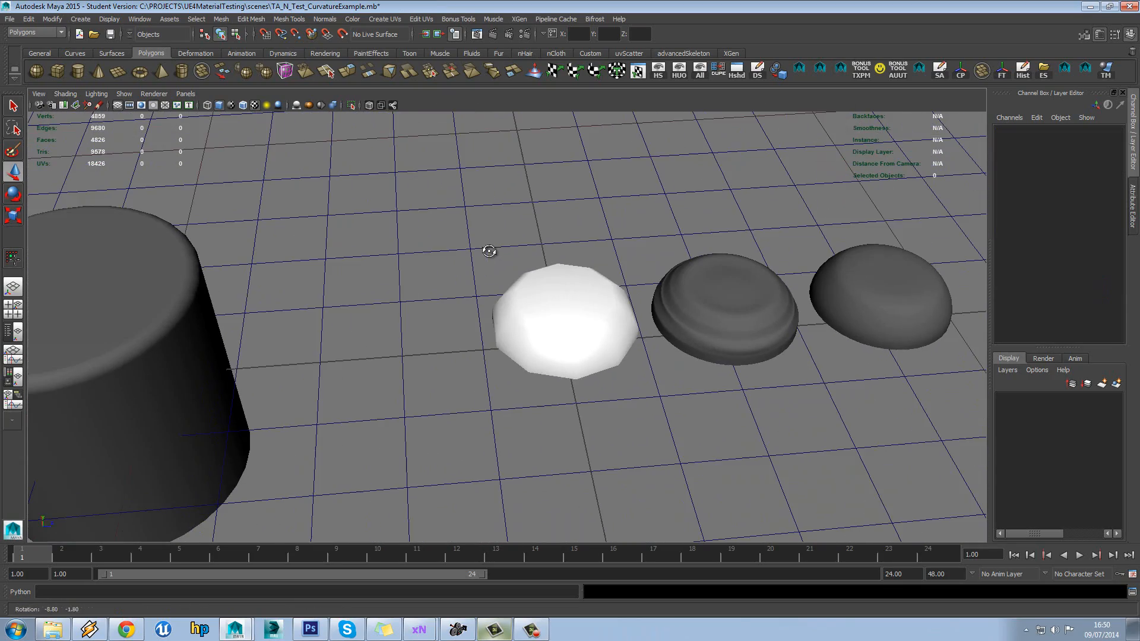
{"action": "middle_click_drag", "start_coordinate": [699, 268], "coordinate": [596, 267], "text": "alt"}
{"action": "scroll", "coordinate": [595, 267], "scroll_direction": "up", "scroll_amount": 4}
{"action": "left_click", "coordinate": [697, 289]}
{"action": "scroll", "coordinate": [713, 282], "scroll_direction": "up", "scroll_amount": 2}
{"action": "middle_click_drag", "start_coordinate": [712, 282], "coordinate": [630, 286], "text": "alt"}
{"action": "left_click_drag", "start_coordinate": [629, 286], "coordinate": [580, 285], "text": "alt"}
{"action": "left_click", "coordinate": [535, 183]}
{"action": "scroll", "coordinate": [561, 215], "scroll_direction": "up", "scroll_amount": 3}
{"action": "scroll", "coordinate": [559, 261], "scroll_direction": "down", "scroll_amount": 3}
{"action": "middle_click_drag", "start_coordinate": [799, 284], "coordinate": [735, 289], "text": "alt"}
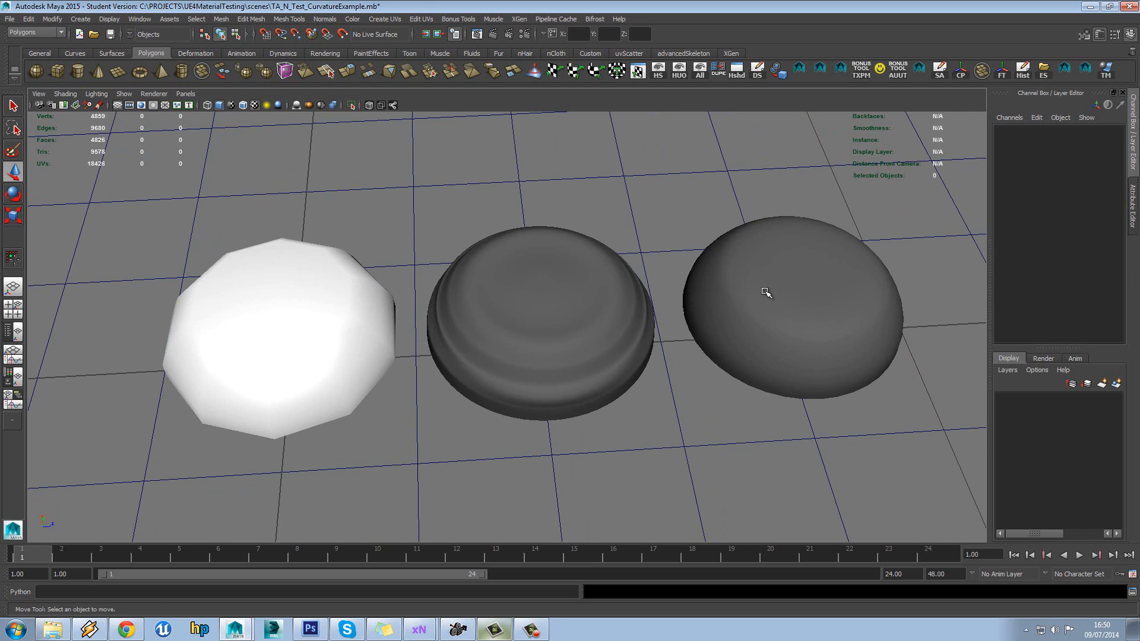
Select the smooth dome, the HighPoly dome and the LowPoly dome in turn to compare their topology
{"action": "left_click", "coordinate": [766, 297]}
{"action": "left_click_drag", "start_coordinate": [766, 350], "coordinate": [728, 294], "text": "alt"}
{"action": "left_click", "coordinate": [563, 296]}
{"action": "left_click_drag", "start_coordinate": [493, 328], "coordinate": [499, 290], "text": "alt"}
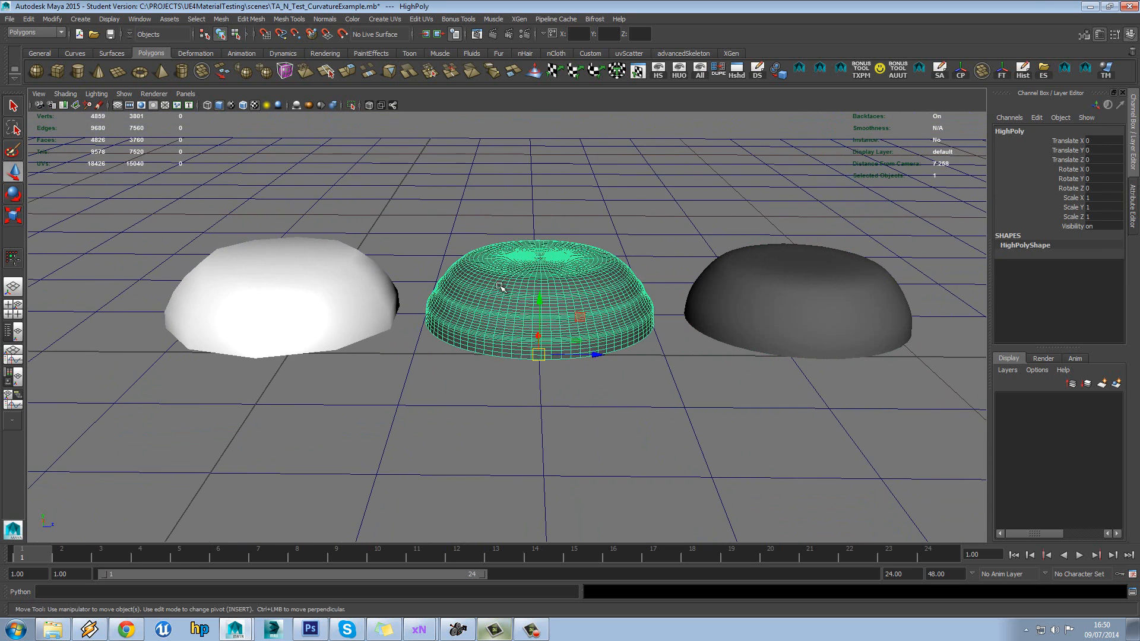
{"action": "left_click_drag", "start_coordinate": [483, 330], "coordinate": [490, 376], "text": "alt"}
{"action": "left_click", "coordinate": [395, 214]}
{"action": "left_click_drag", "start_coordinate": [451, 279], "coordinate": [542, 321], "text": "alt"}
{"action": "left_click", "coordinate": [408, 292]}
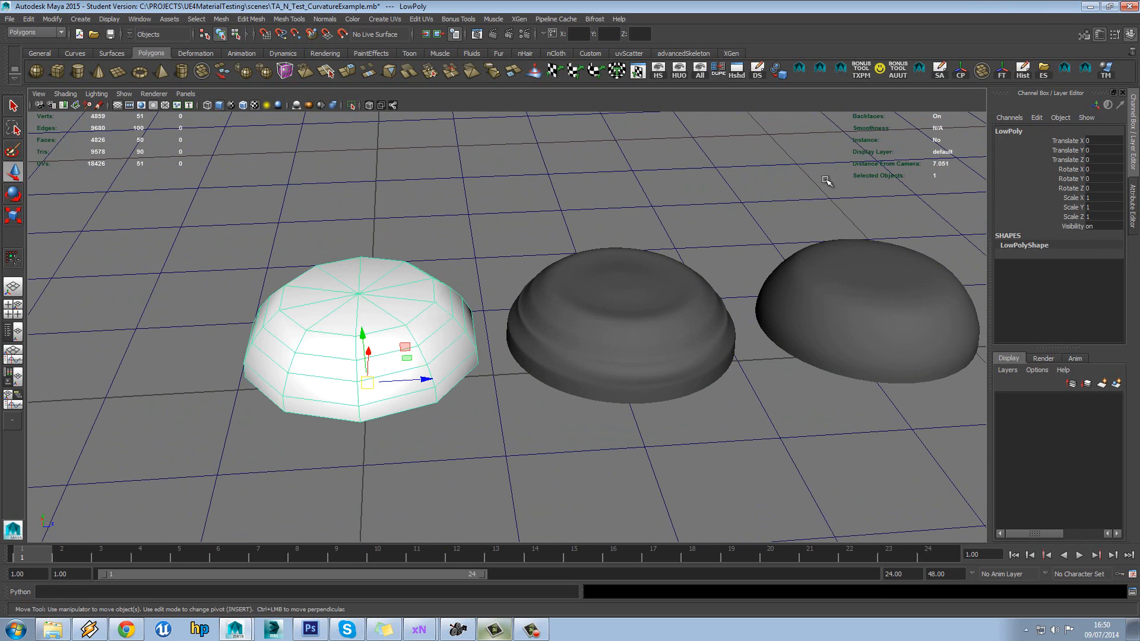
Move the HighPoly dome -2 units along Z so that it overlaps the LowPoly dome
{"action": "left_click", "coordinate": [670, 300]}
{"action": "left_click_drag", "start_coordinate": [675, 362], "coordinate": [411, 356]}
{"action": "middle_click_drag", "start_coordinate": [489, 321], "coordinate": [569, 312], "text": "alt"}
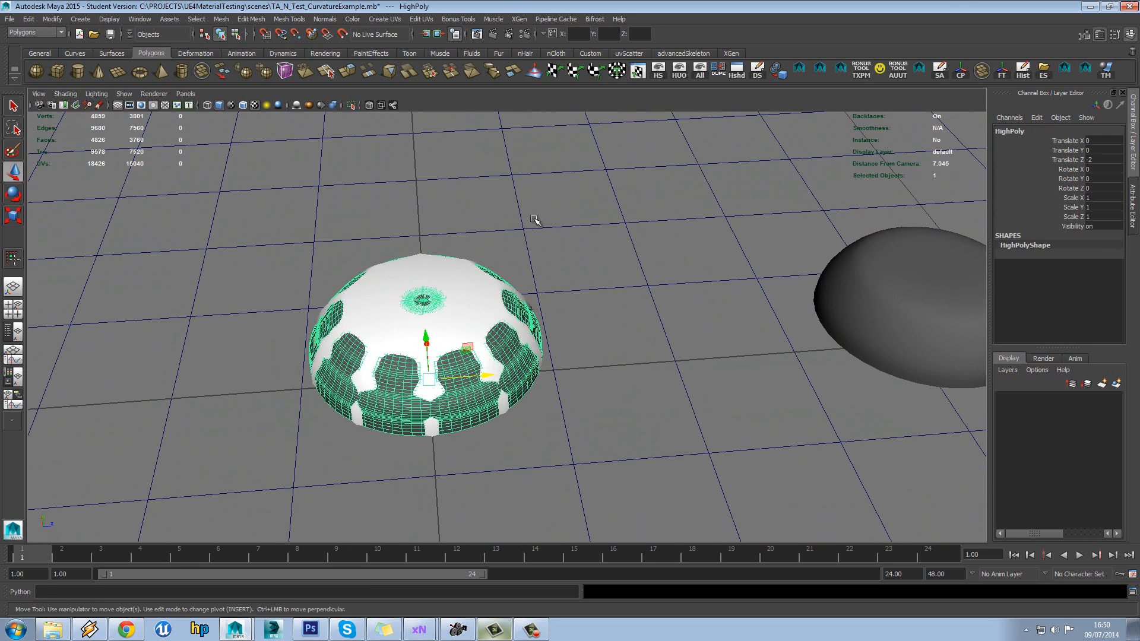
Freeze the transformations and delete the history of the overlapping LowPoly and HighPoly domes
{"action": "left_click_drag", "start_coordinate": [536, 221], "coordinate": [467, 368]}
{"action": "left_click", "coordinate": [1004, 73]}
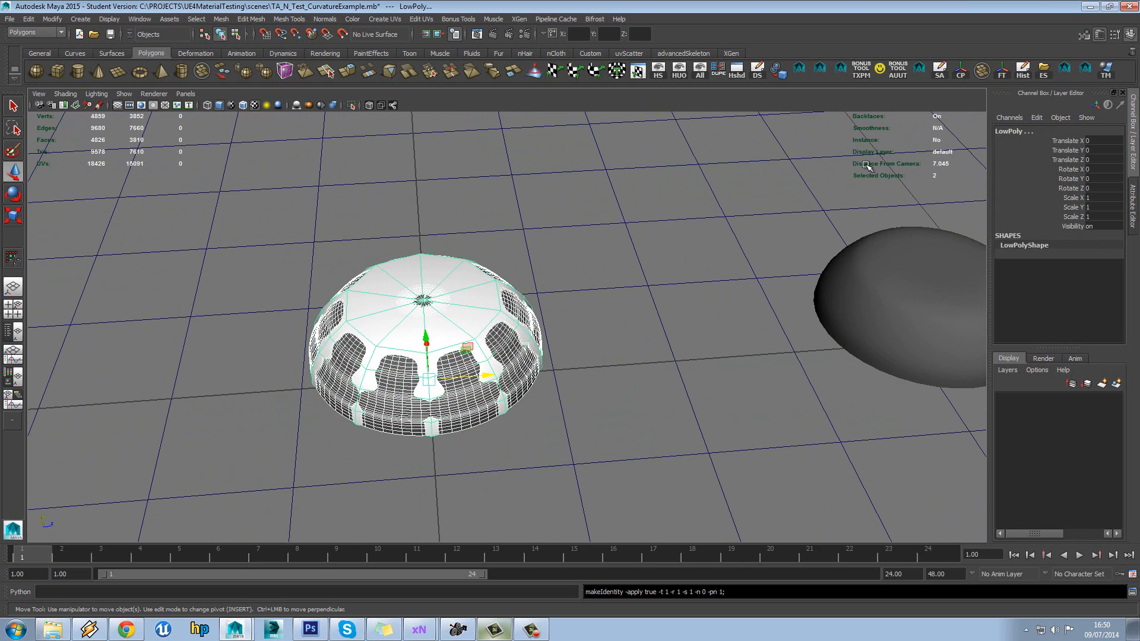
{"action": "left_click", "coordinate": [1021, 75]}
{"action": "left_click", "coordinate": [647, 276]}
Check the LowPoly dome's UV layout in the UV Texture Editor and close the editor
{"action": "left_click", "coordinate": [459, 274]}
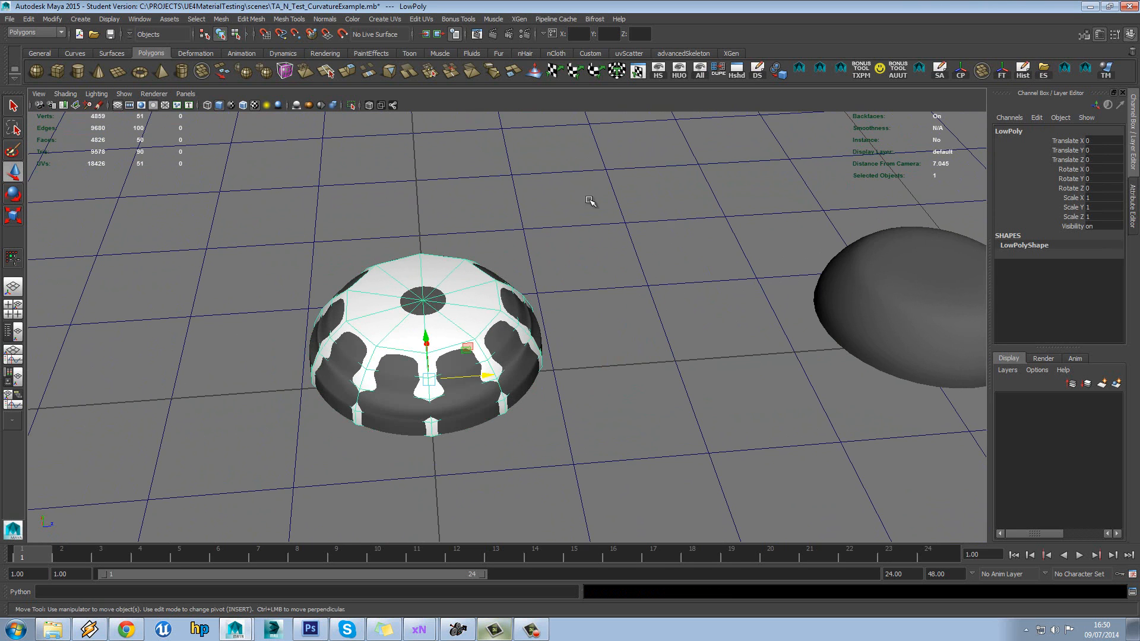
{"action": "left_click", "coordinate": [638, 71]}
{"action": "left_click_drag", "start_coordinate": [641, 449], "coordinate": [937, 108]}
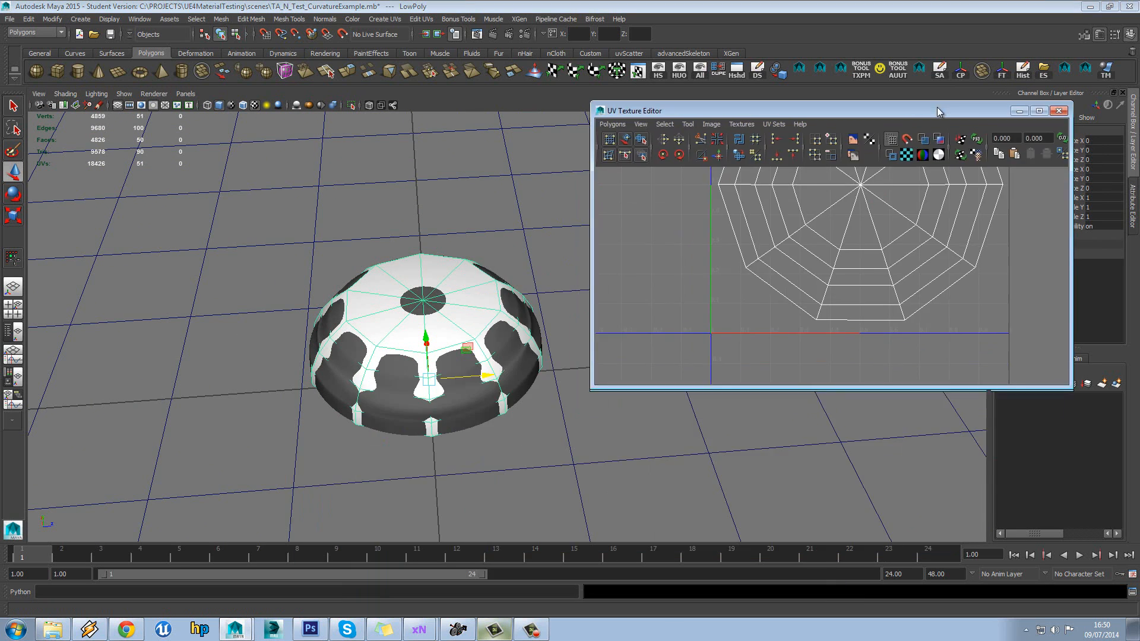
{"action": "right_click_drag", "start_coordinate": [961, 209], "coordinate": [914, 212], "text": "alt"}
{"action": "middle_click_drag", "start_coordinate": [914, 211], "coordinate": [911, 263], "text": "alt"}
{"action": "left_click", "coordinate": [1060, 109]}
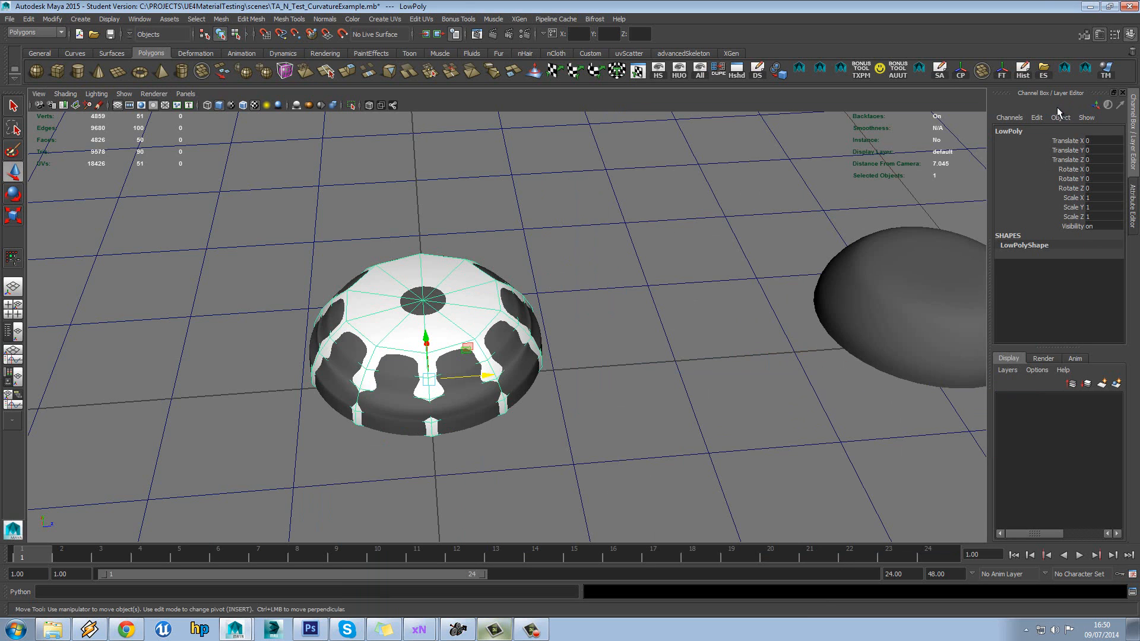
Open Transfer Maps, clear the existing target mesh and remove the existing normal map output
{"action": "left_click", "coordinate": [1105, 69]}
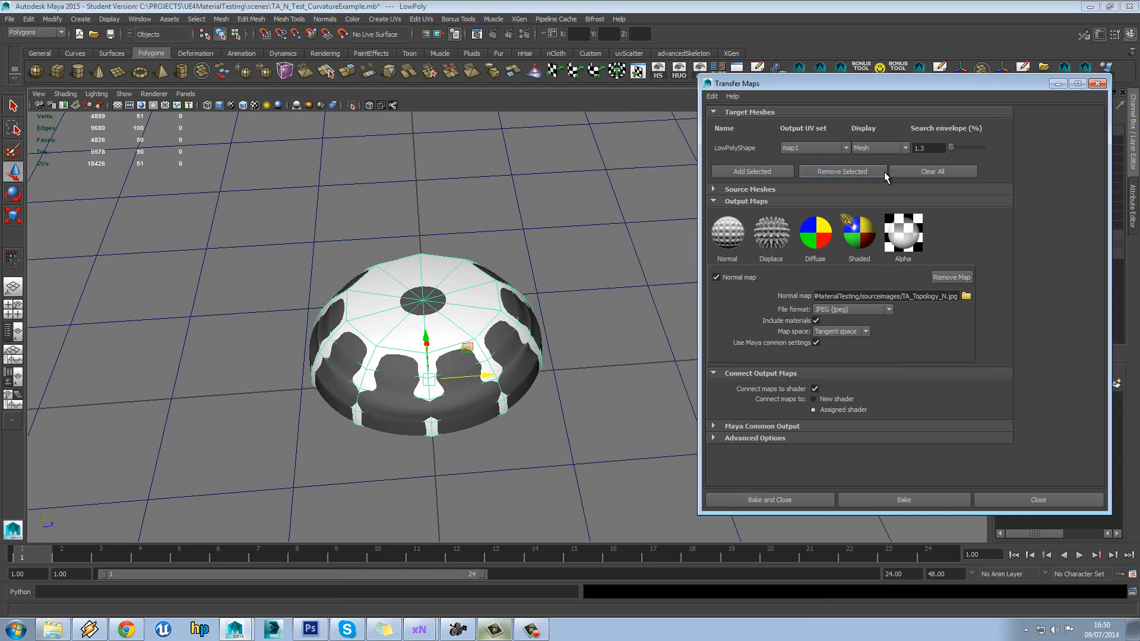
{"action": "left_click", "coordinate": [921, 169]}
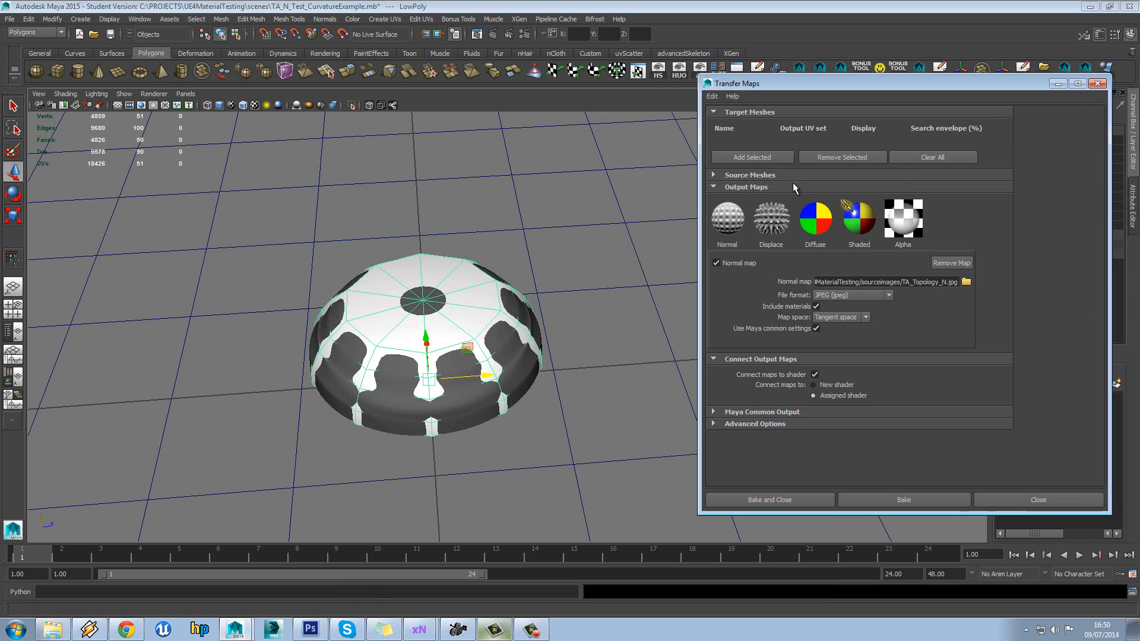
{"action": "left_click", "coordinate": [792, 178]}
{"action": "left_click", "coordinate": [957, 321]}
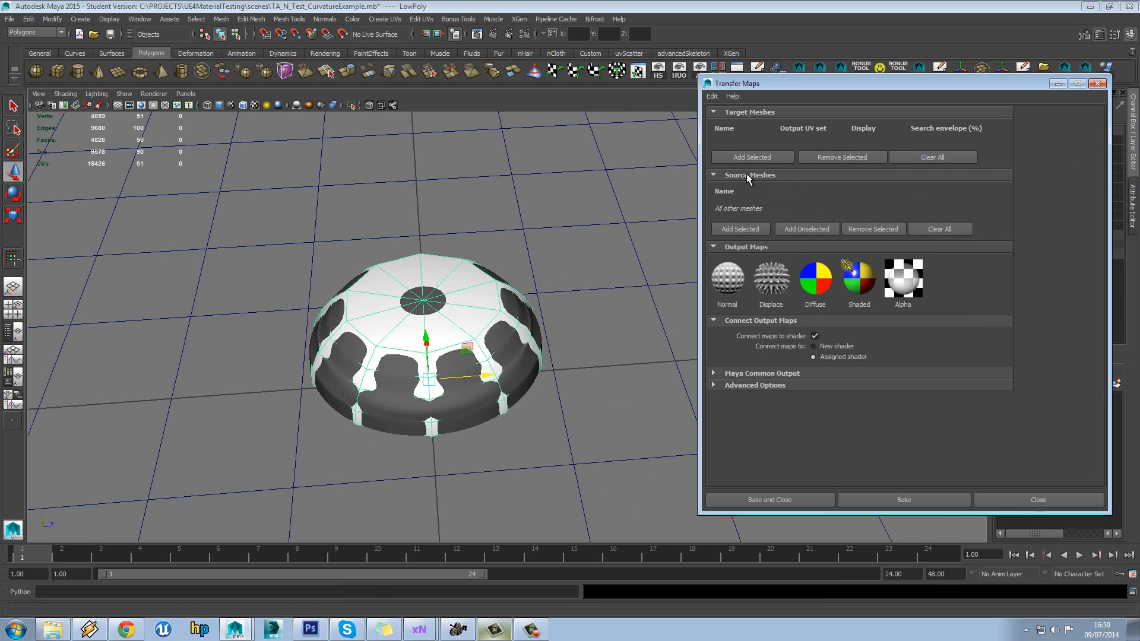
Assign the LowPoly dome as the target mesh and the HighPoly dome as the source mesh
{"action": "left_click", "coordinate": [772, 156]}
{"action": "left_click", "coordinate": [531, 369]}
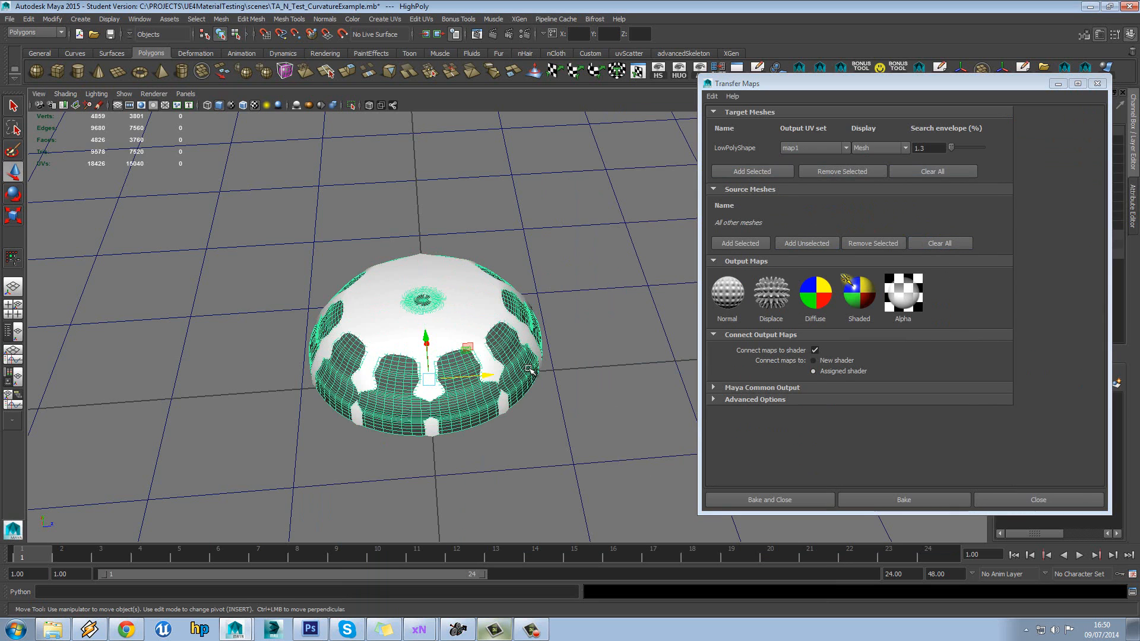
{"action": "left_click", "coordinate": [740, 243]}
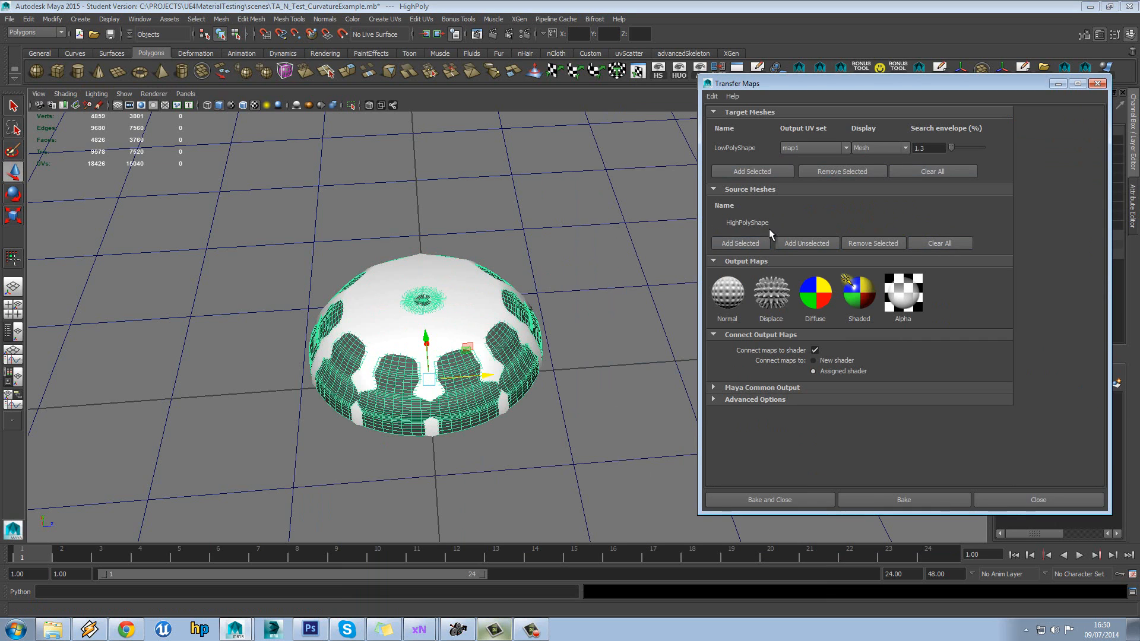
Display both the mesh and its envelope for the target and set the search envelope to 2%
{"action": "left_click", "coordinate": [885, 174]}
{"action": "left_click_drag", "start_coordinate": [565, 255], "coordinate": [534, 252], "text": "alt"}
{"action": "left_click", "coordinate": [933, 147]}
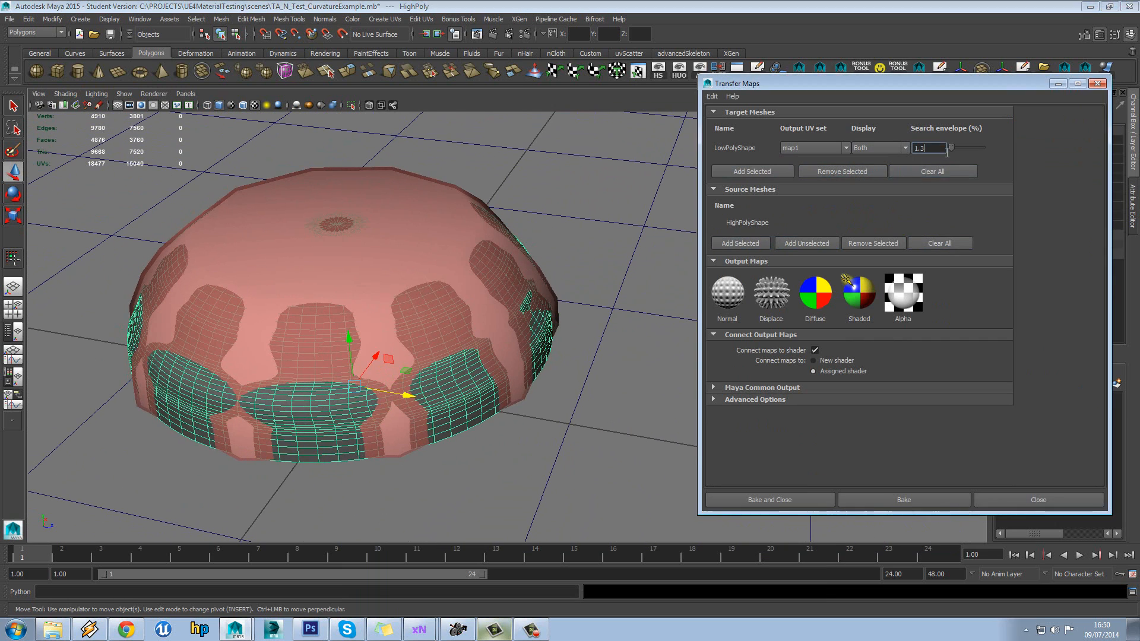
{"action": "left_click_drag", "start_coordinate": [932, 149], "coordinate": [876, 154]}
{"action": "type", "text": "2"}
{"action": "key", "text": "Return"}
Scale up the LowPoly target envelope until it fully encloses the HighPoly dome
{"action": "left_click_drag", "start_coordinate": [376, 229], "coordinate": [218, 196], "text": "alt"}
{"action": "left_click", "coordinate": [231, 195]}
{"action": "key", "text": "r"}
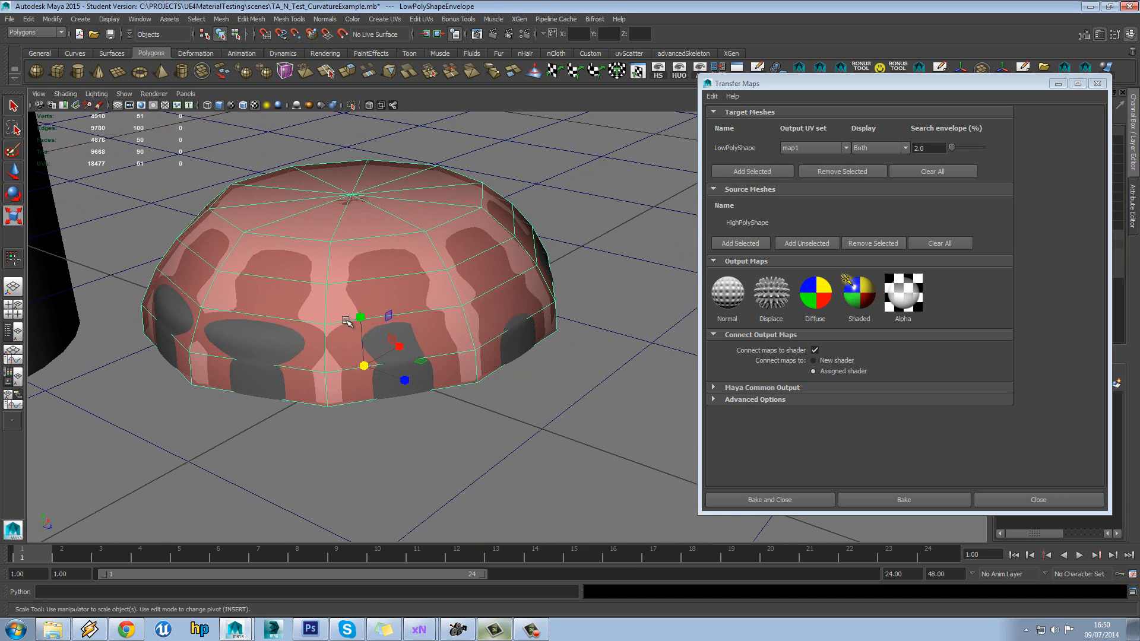
{"action": "left_click_drag", "start_coordinate": [431, 361], "coordinate": [616, 333], "text": "alt"}
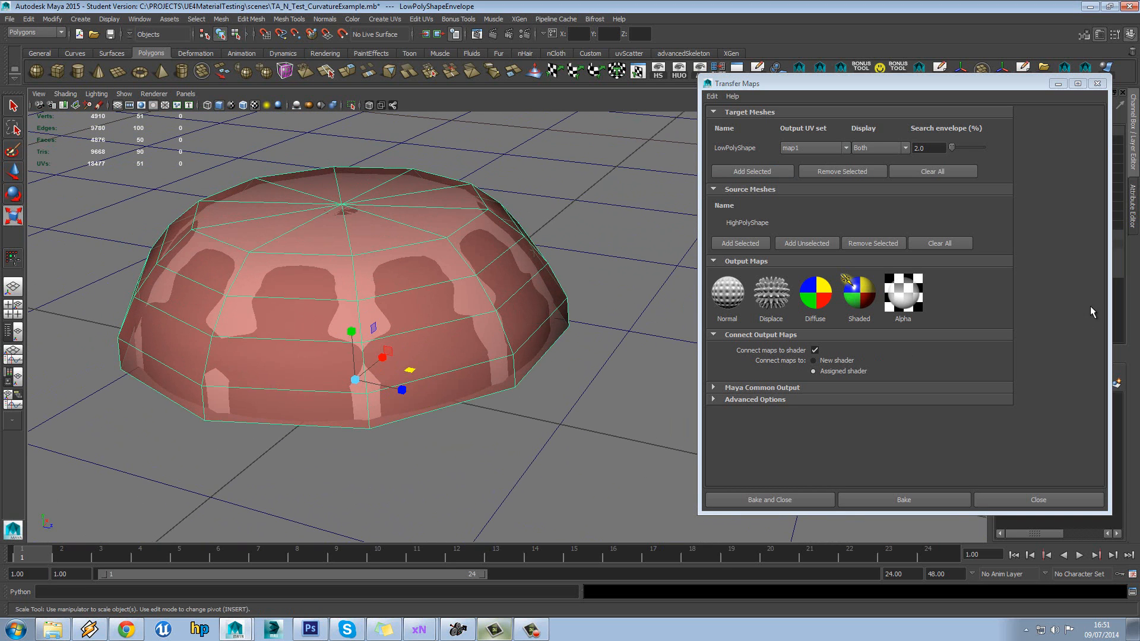
Add a normal map output in JPEG format, saved as TA_bevel_N in the project's sourceimages folder
{"action": "left_click", "coordinate": [734, 303]}
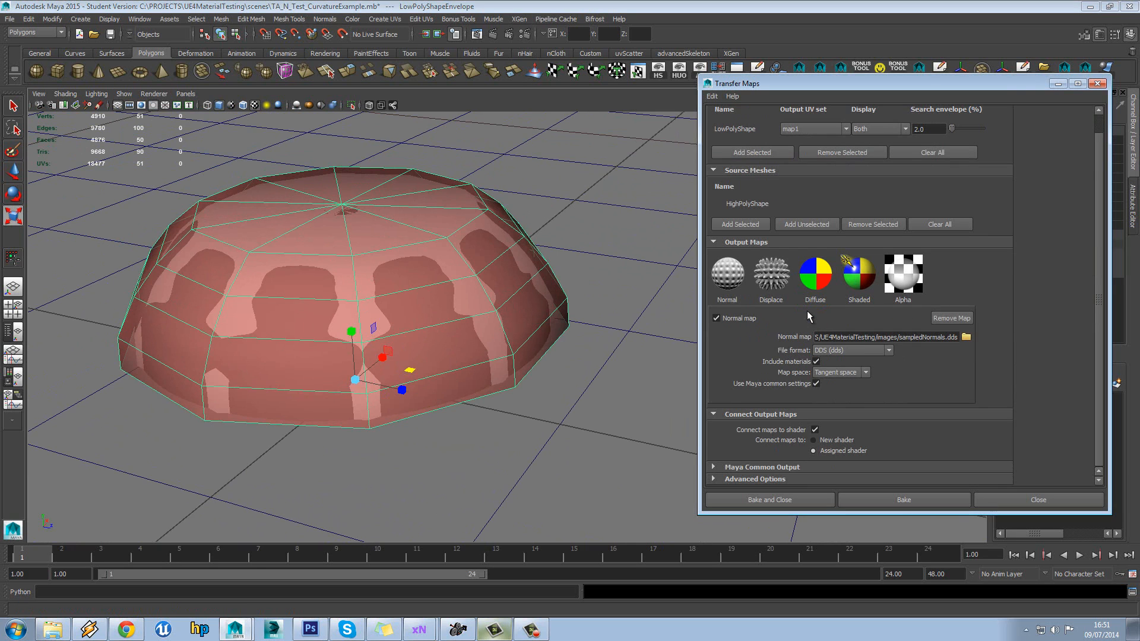
{"action": "left_click", "coordinate": [966, 337]}
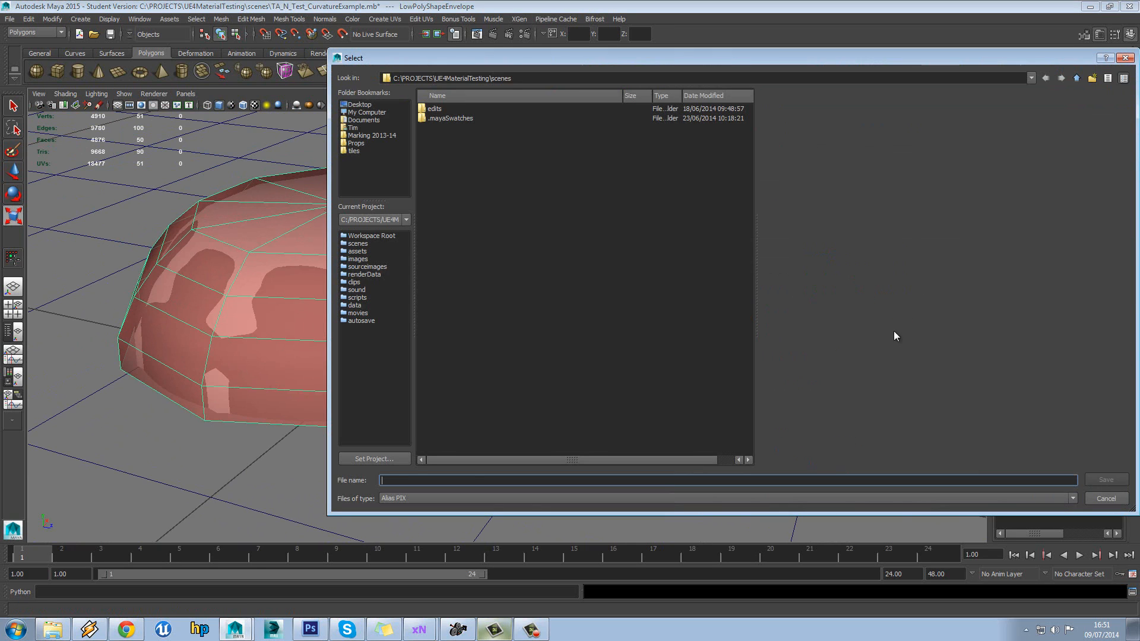
{"action": "left_click", "coordinate": [464, 498]}
{"action": "left_click", "coordinate": [459, 549]}
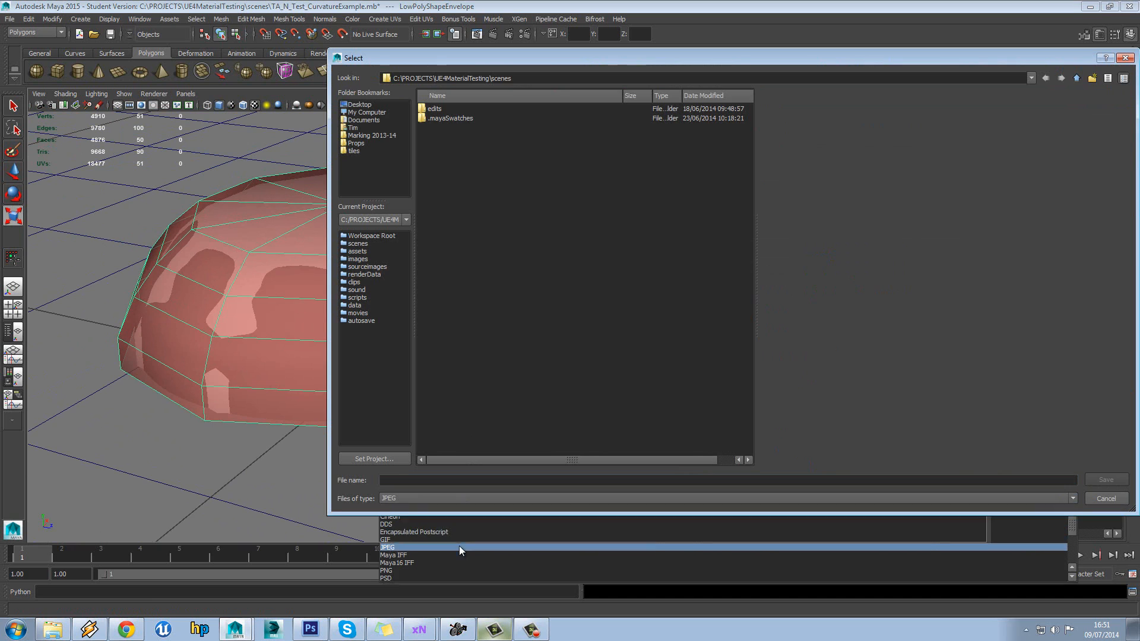
{"action": "left_click", "coordinate": [372, 267]}
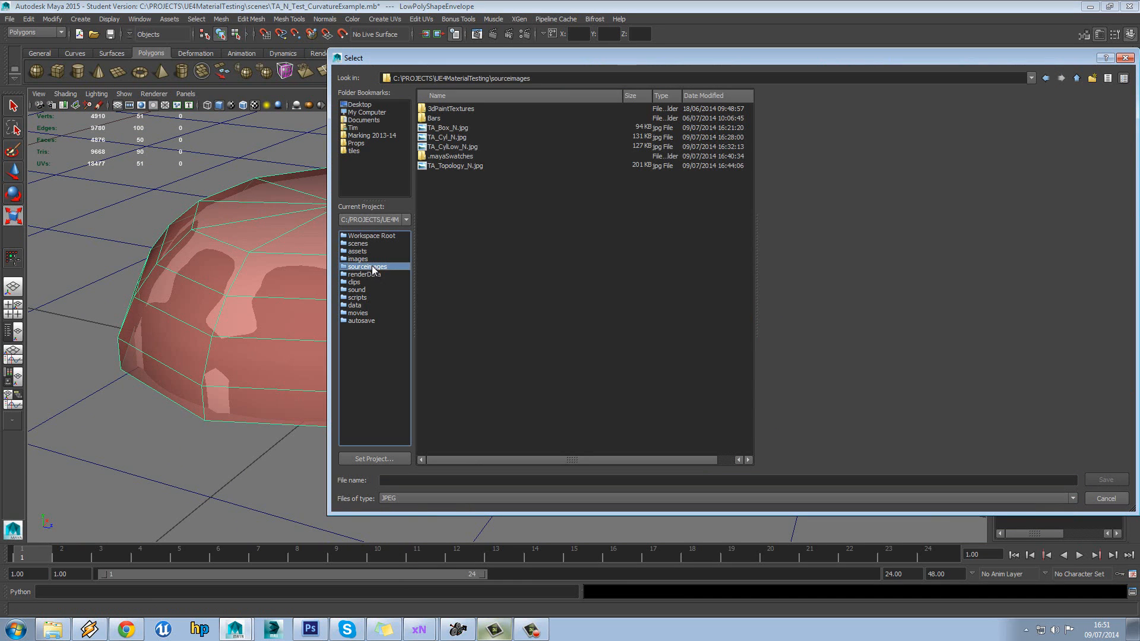
{"action": "left_click", "coordinate": [448, 480]}
{"action": "type", "text": "TA_"}
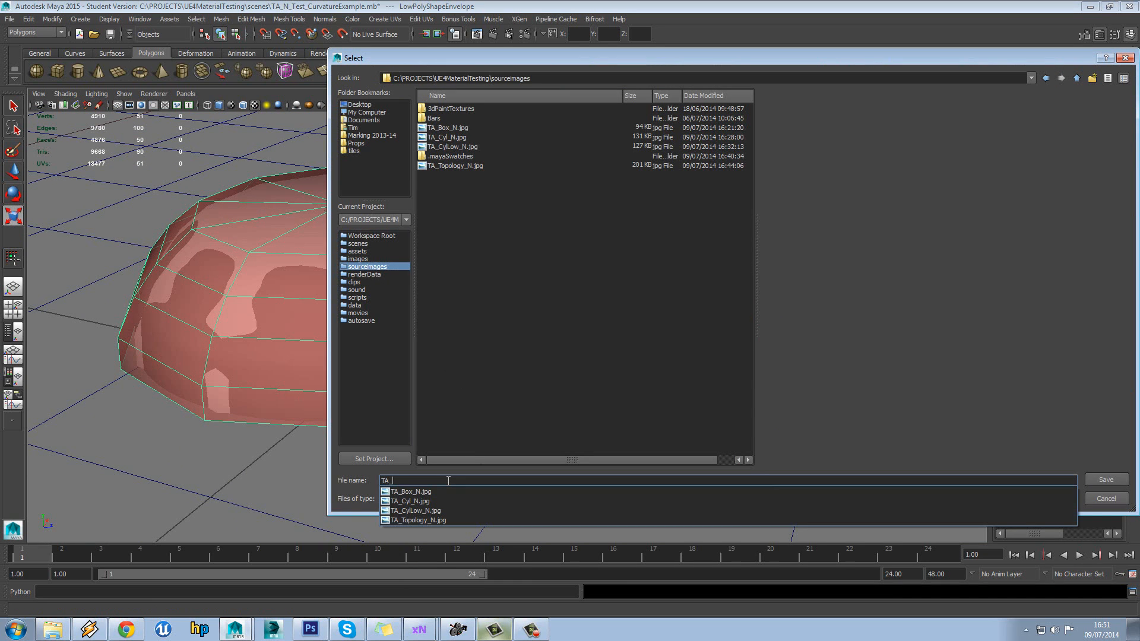
{"action": "type", "text": "bevel_N"}
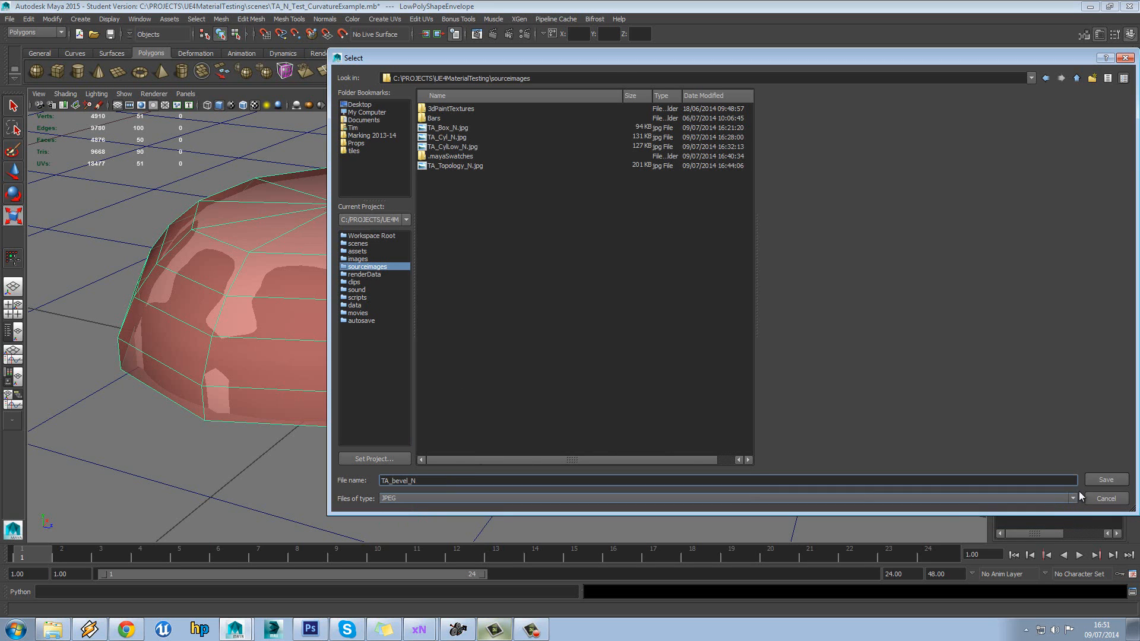
{"action": "left_click", "coordinate": [1106, 479]}
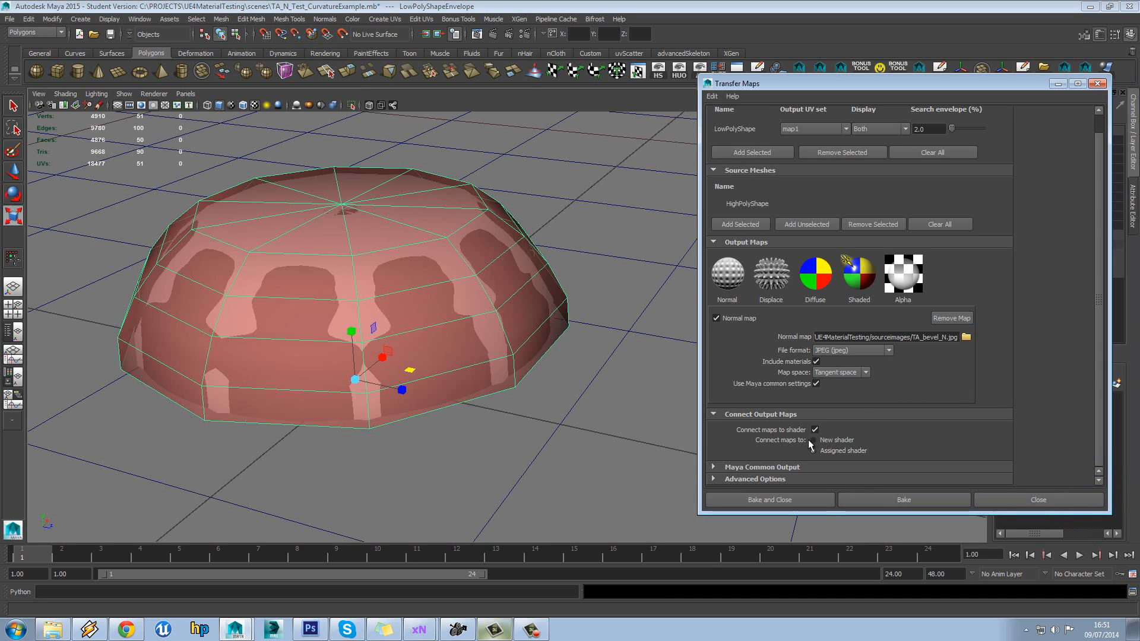
Review the Maya common output and advanced bake options, and bake the normal map
{"action": "left_click", "coordinate": [763, 468]}
{"action": "scroll", "coordinate": [882, 411], "scroll_direction": "down", "scroll_amount": 4}
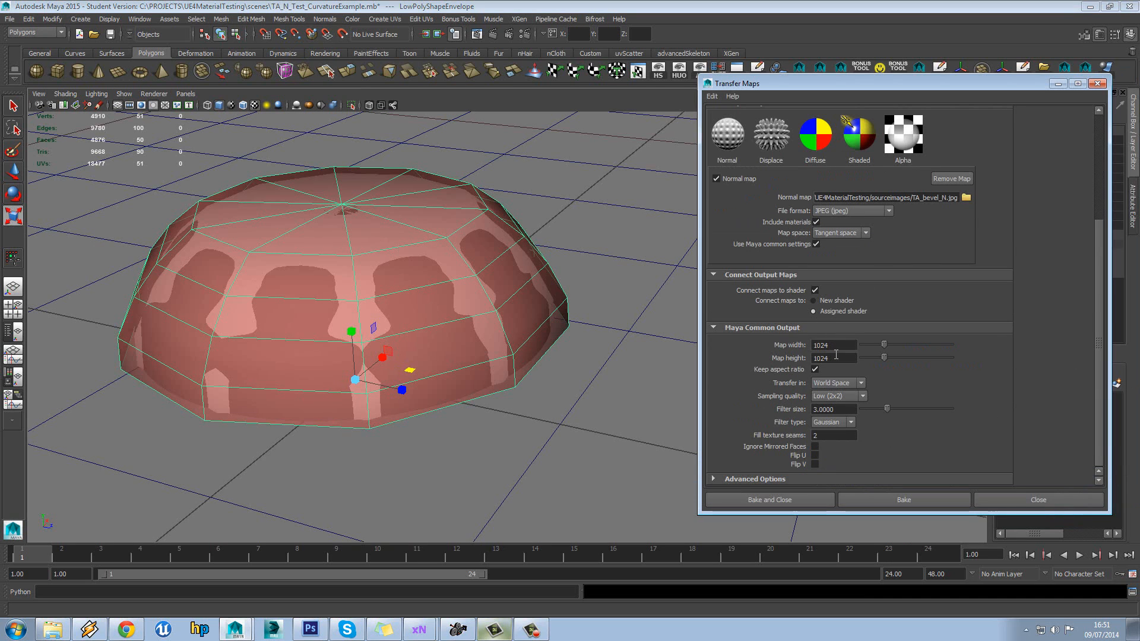
{"action": "left_click", "coordinate": [790, 479]}
{"action": "scroll", "coordinate": [855, 434], "scroll_direction": "down", "scroll_amount": 2}
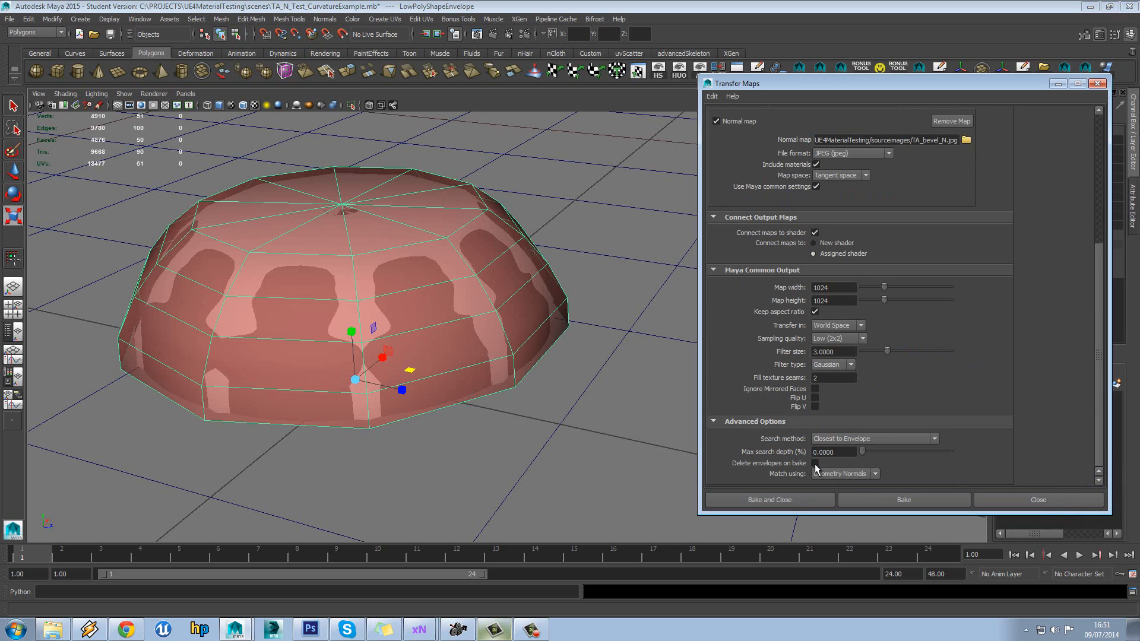
{"action": "scroll", "coordinate": [1041, 272], "scroll_direction": "up", "scroll_amount": 7}
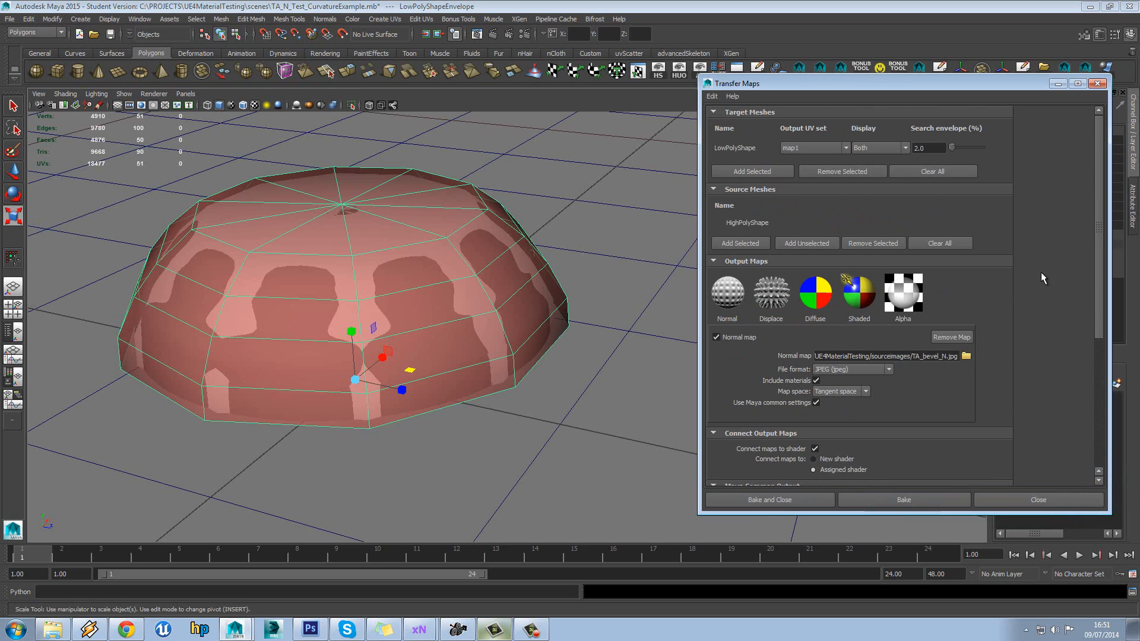
{"action": "scroll", "coordinate": [757, 229], "scroll_direction": "down", "scroll_amount": 4}
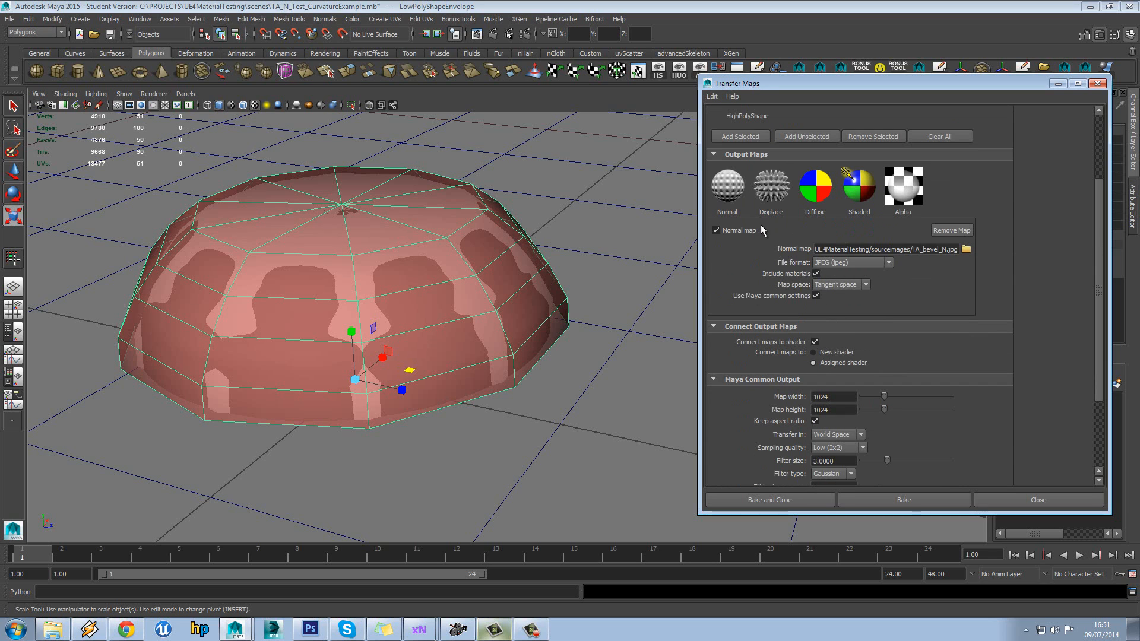
{"action": "left_click", "coordinate": [909, 500]}
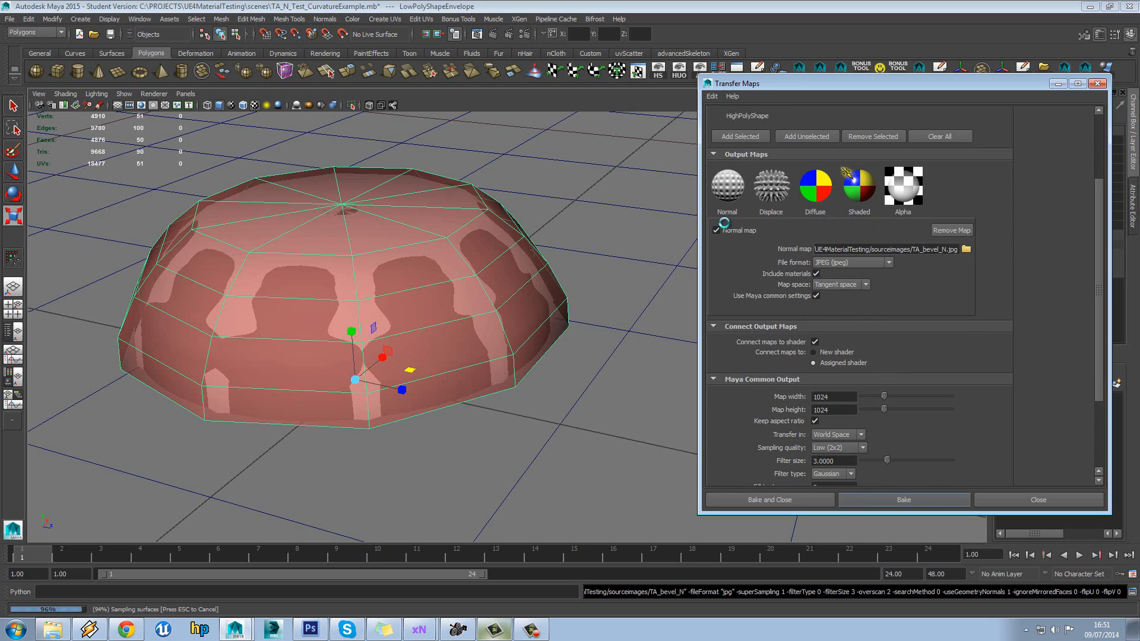
Move the LowPoly dome along Z to about 1.572, away from the HighPoly dome
{"action": "left_click", "coordinate": [428, 182]}
{"action": "scroll", "coordinate": [435, 208], "scroll_direction": "down", "scroll_amount": 3}
{"action": "key", "text": "w"}
{"action": "left_click_drag", "start_coordinate": [463, 248], "coordinate": [705, 442], "text": "alt"}
{"action": "left_click", "coordinate": [685, 232]}
{"action": "left_click_drag", "start_coordinate": [685, 233], "coordinate": [598, 219], "text": "alt"}
{"action": "middle_click_drag", "start_coordinate": [597, 219], "coordinate": [489, 211], "text": "alt"}
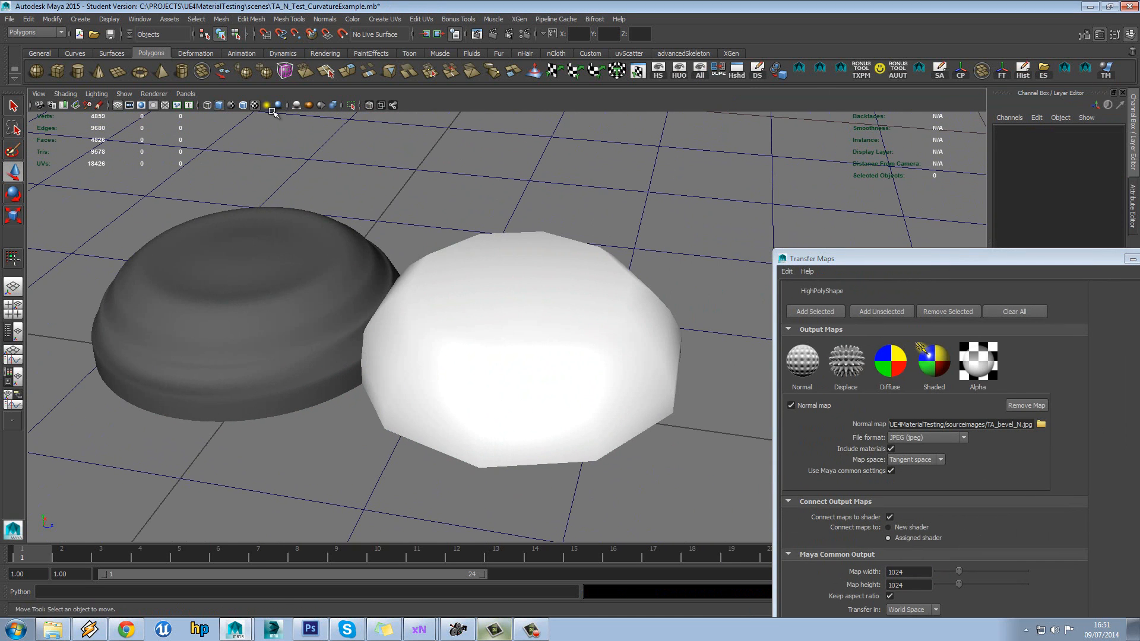
Open the LowPoly dome's dx11Shader5 attributes at the Normal settings, with Transfer Maps moved out of the way
{"action": "left_click", "coordinate": [592, 324]}
{"action": "left_click_drag", "start_coordinate": [949, 259], "coordinate": [860, 380]}
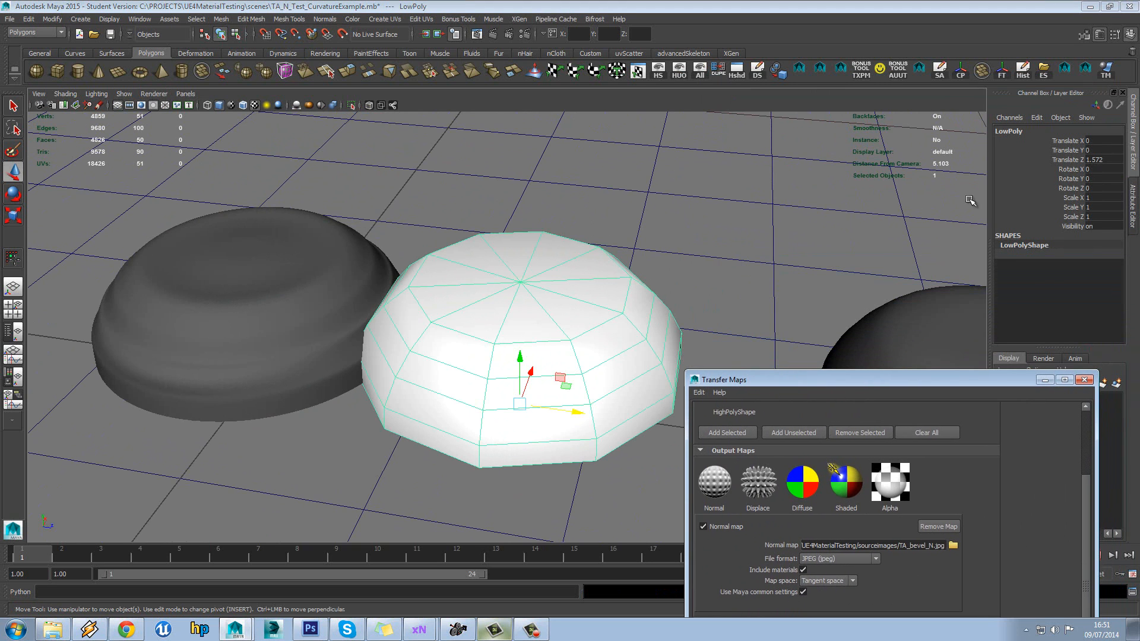
{"action": "left_click_drag", "start_coordinate": [971, 201], "coordinate": [778, 249], "text": "alt"}
{"action": "left_click", "coordinate": [1134, 198]}
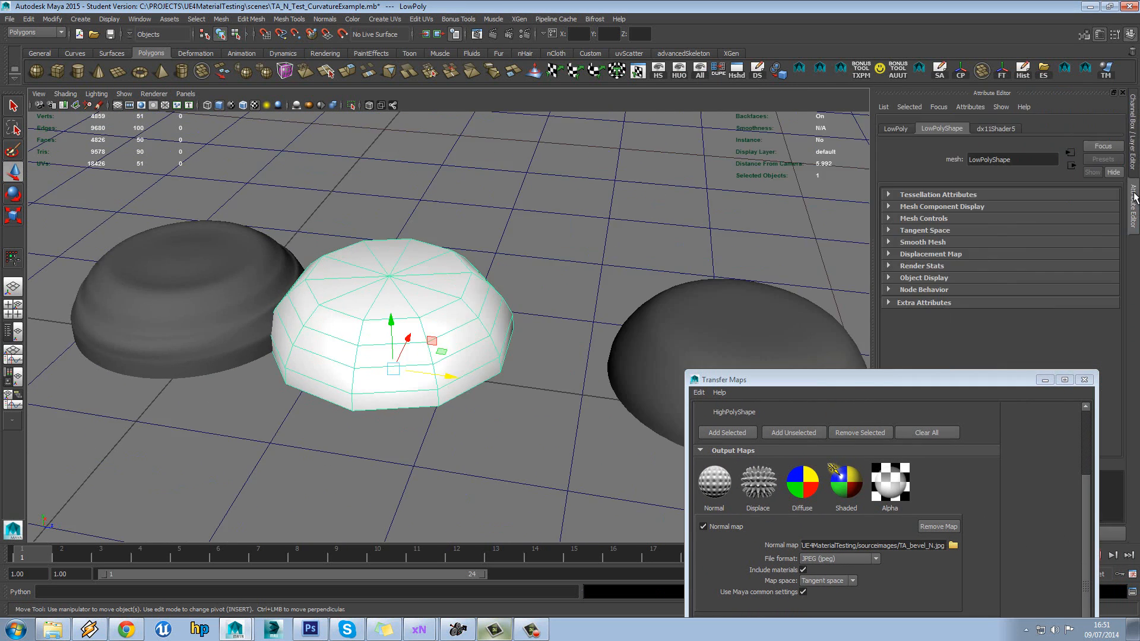
{"action": "left_click", "coordinate": [1002, 129]}
{"action": "right_click_drag", "start_coordinate": [447, 282], "coordinate": [529, 528]}
{"action": "left_click_drag", "start_coordinate": [572, 289], "coordinate": [609, 321], "text": "alt"}
{"action": "left_click_drag", "start_coordinate": [815, 381], "coordinate": [643, 523]}
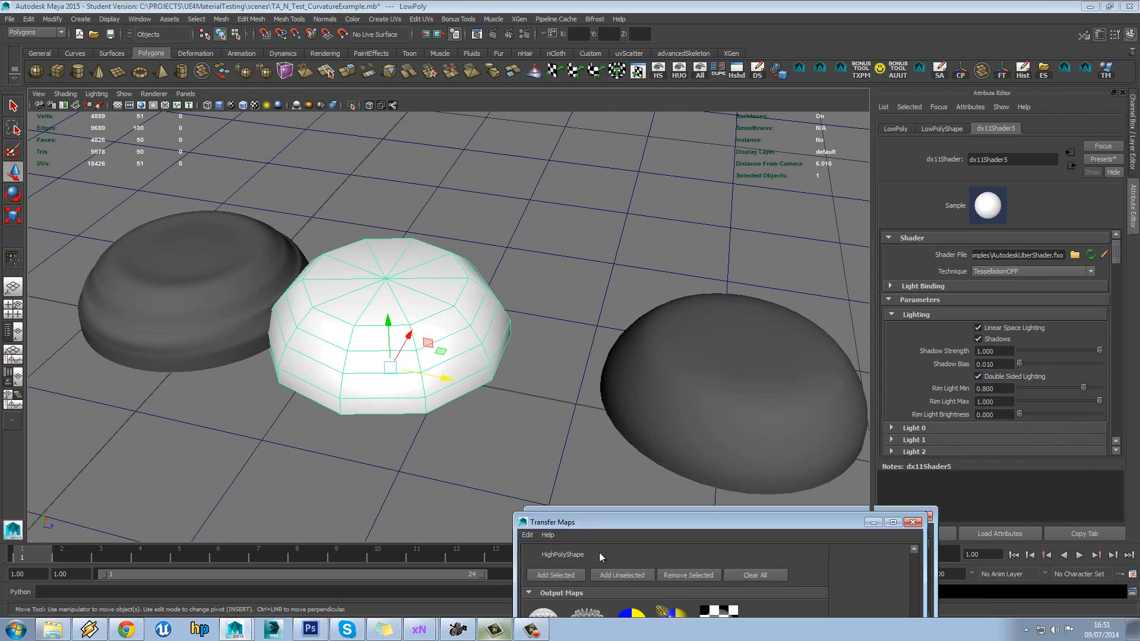
{"action": "left_click_drag", "start_coordinate": [601, 556], "coordinate": [565, 555]}
{"action": "left_click_drag", "start_coordinate": [1118, 257], "coordinate": [1136, 339]}
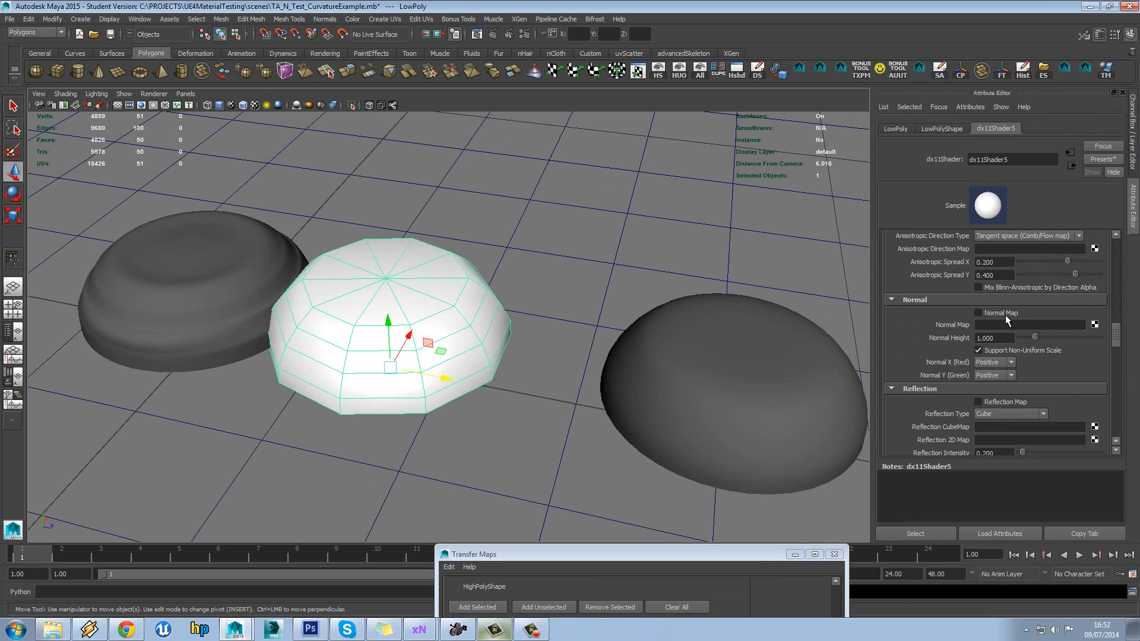
Enable the shader's normal map and load TA_bevel_N.jpg from sourceimages as its file texture
{"action": "left_click", "coordinate": [1004, 313]}
{"action": "left_click", "coordinate": [1094, 326]}
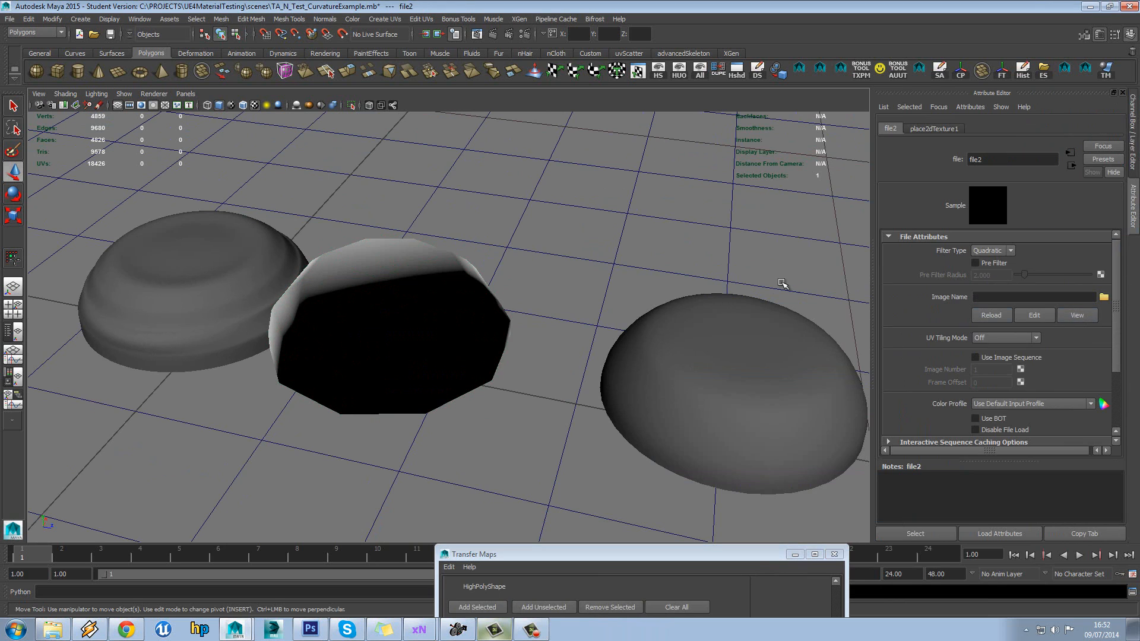
{"action": "left_click", "coordinate": [1103, 296]}
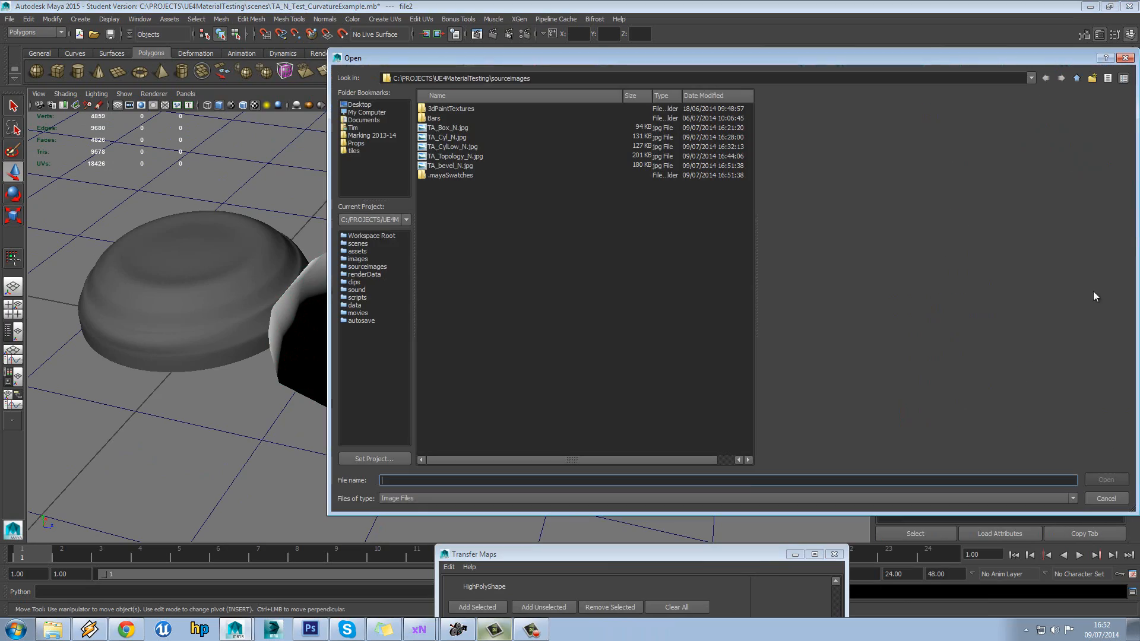
{"action": "double_click", "coordinate": [460, 170]}
Move the LowPoly dome slightly farther from the HighPoly dome along Z and deselect it
{"action": "left_click_drag", "start_coordinate": [474, 219], "coordinate": [522, 288], "text": "alt"}
{"action": "left_click", "coordinate": [525, 290]}
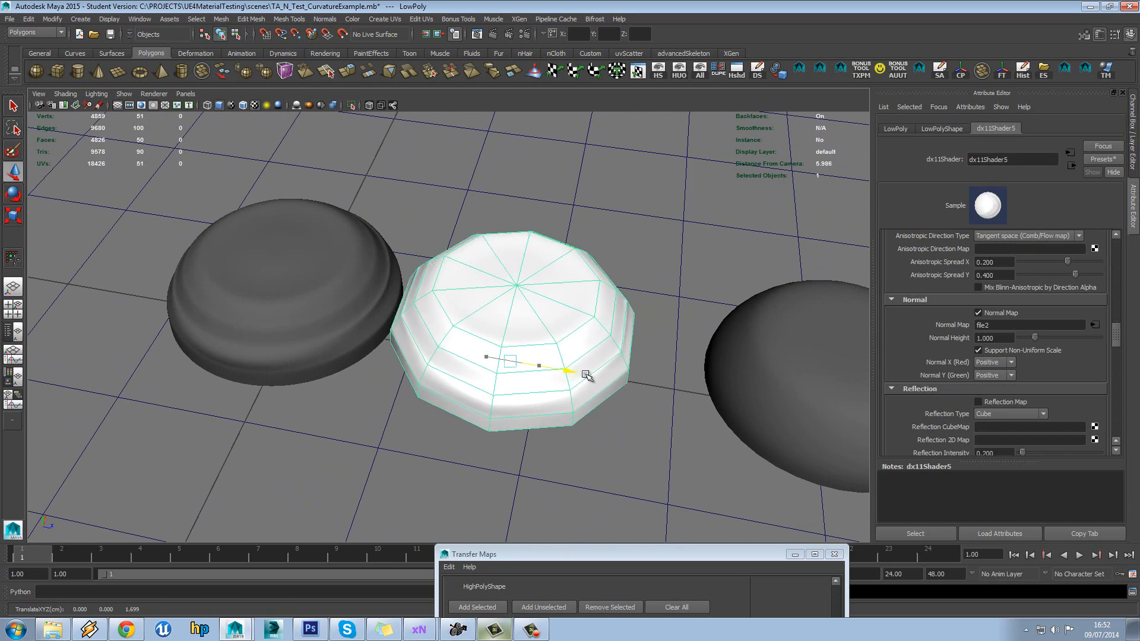
{"action": "left_click", "coordinate": [644, 230]}
{"action": "left_click_drag", "start_coordinate": [643, 229], "coordinate": [616, 212], "text": "alt"}
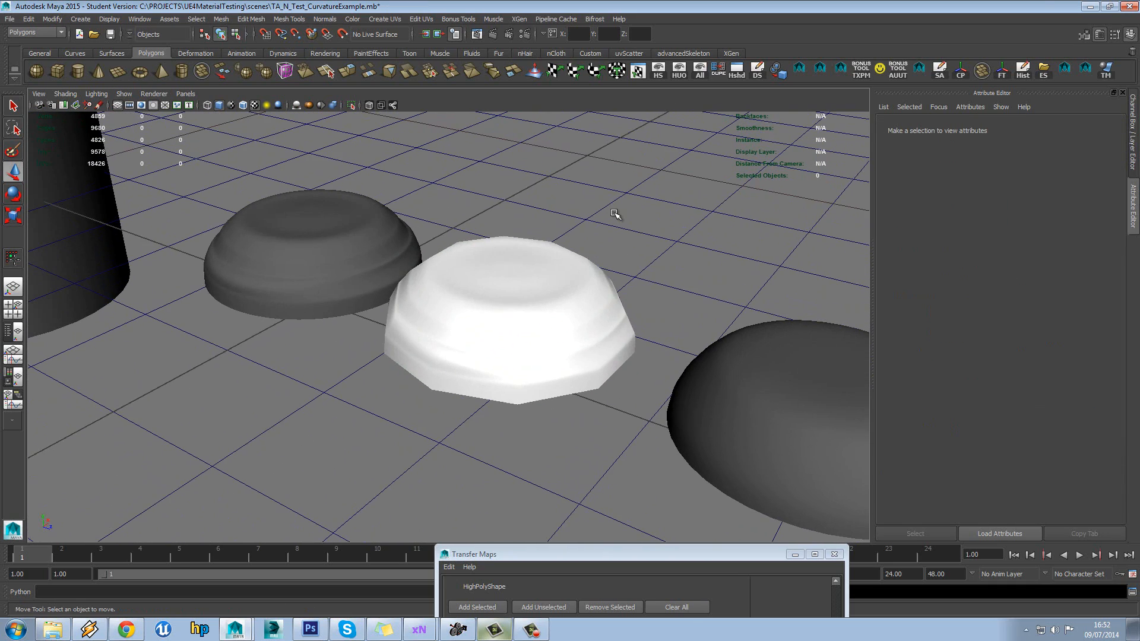
Compare the surface shading of the normal-mapped LowPoly dome with the HighPoly dome from several angles
{"action": "left_click", "coordinate": [514, 265]}
{"action": "left_click_drag", "start_coordinate": [514, 265], "coordinate": [534, 267], "text": "alt"}
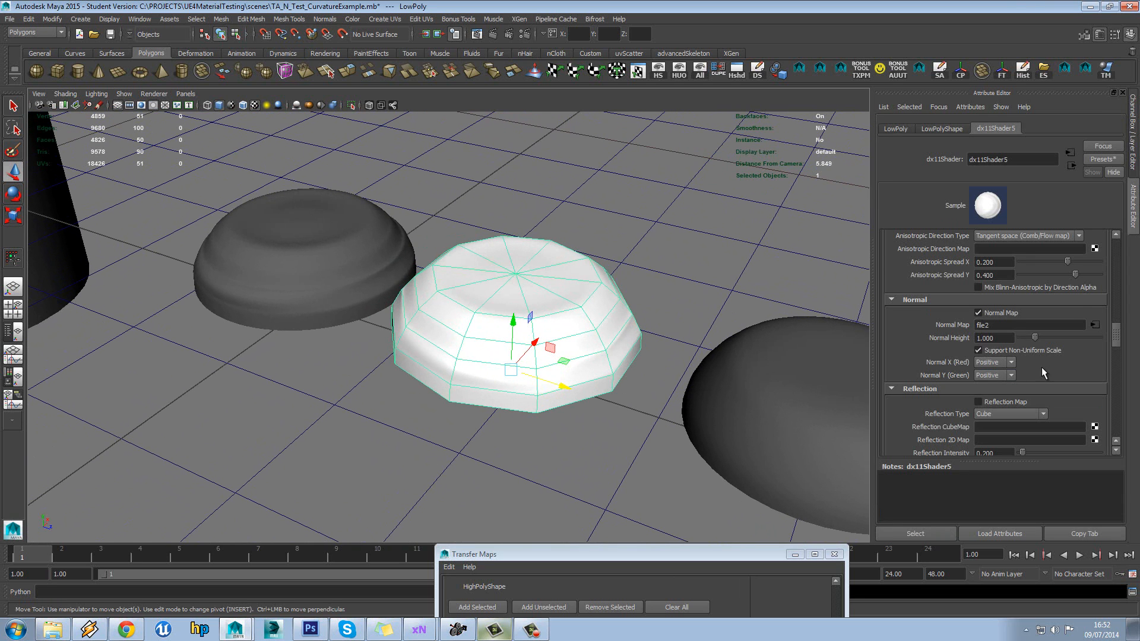
{"action": "left_click", "coordinate": [319, 298]}
{"action": "left_click", "coordinate": [488, 259]}
{"action": "left_click_drag", "start_coordinate": [489, 258], "coordinate": [504, 383], "text": "alt"}
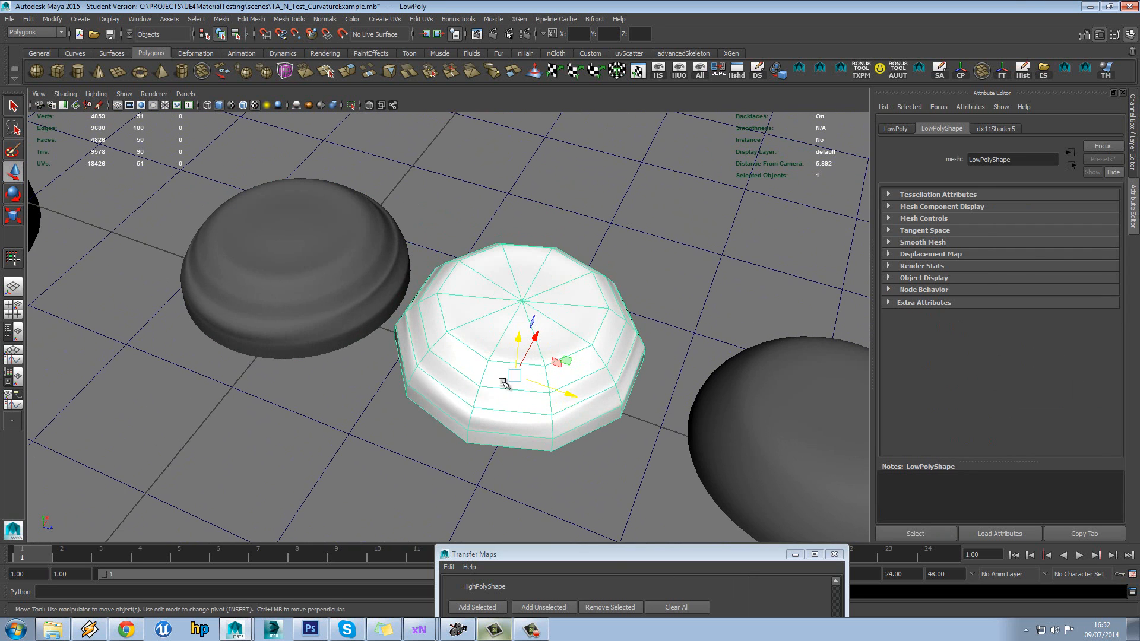
{"action": "left_click_drag", "start_coordinate": [606, 399], "coordinate": [340, 313], "text": "alt"}
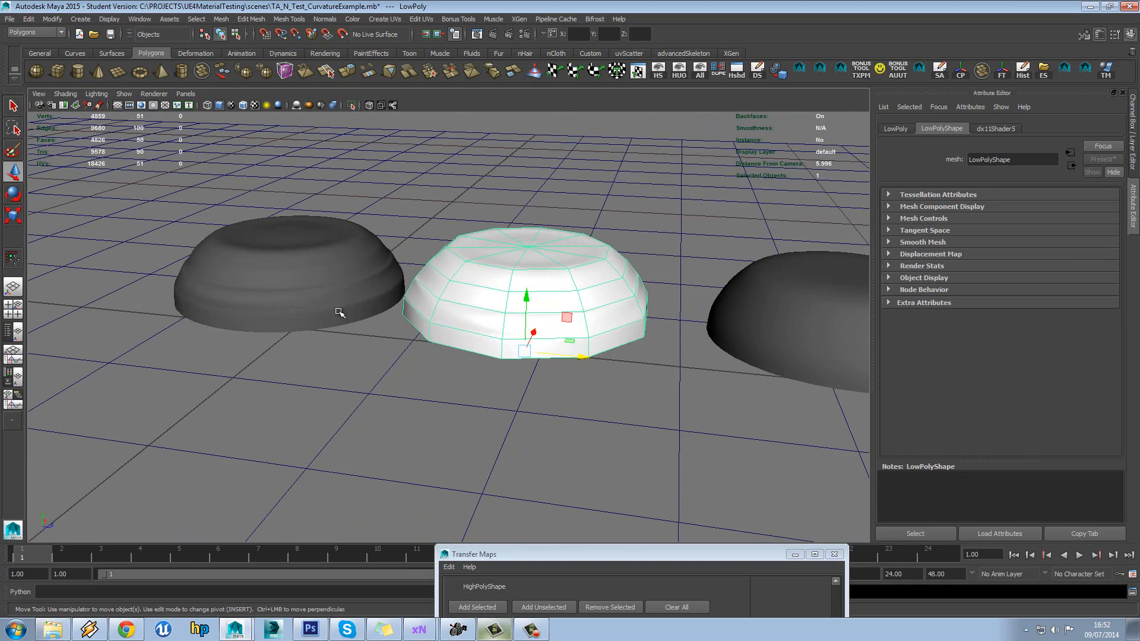
{"action": "left_click", "coordinate": [316, 292]}
{"action": "left_click", "coordinate": [422, 247]}
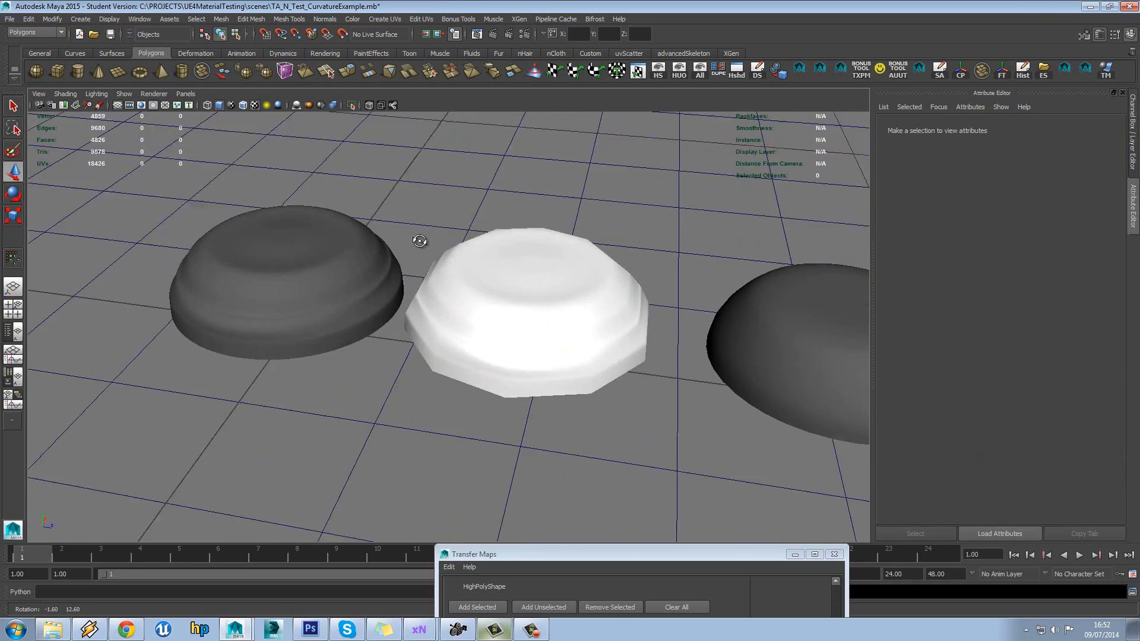
{"action": "left_click_drag", "start_coordinate": [422, 247], "coordinate": [453, 255], "text": "alt"}
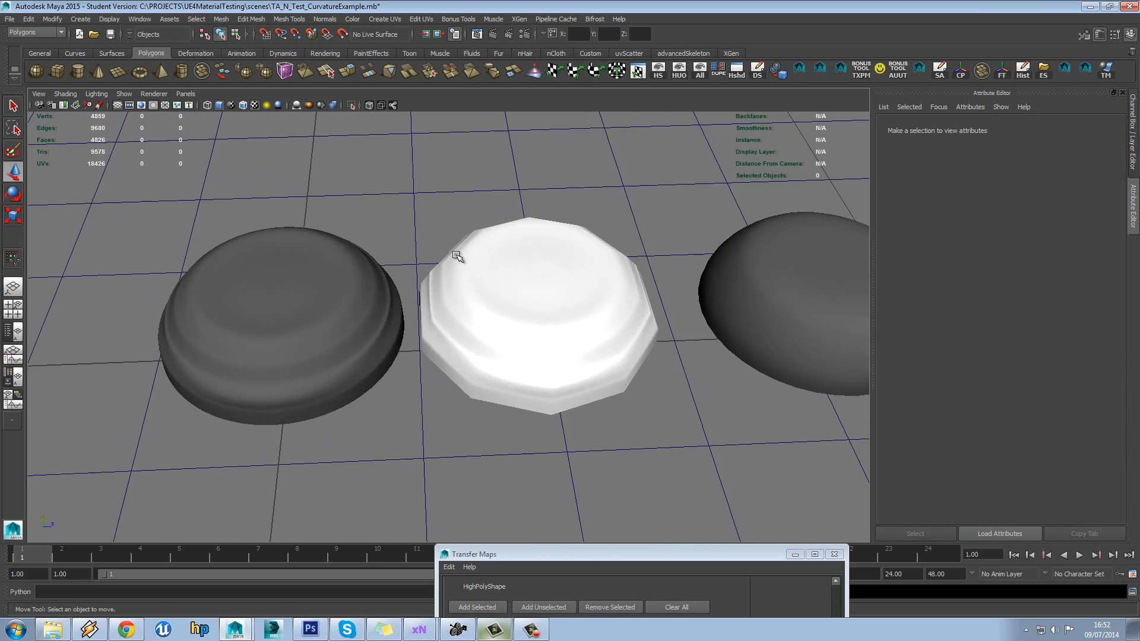
View the baked TA_bevel_N.jpg image from the LowPoly shader's normal map file node and close the viewer
{"action": "left_click", "coordinate": [575, 269]}
{"action": "left_click", "coordinate": [1003, 128]}
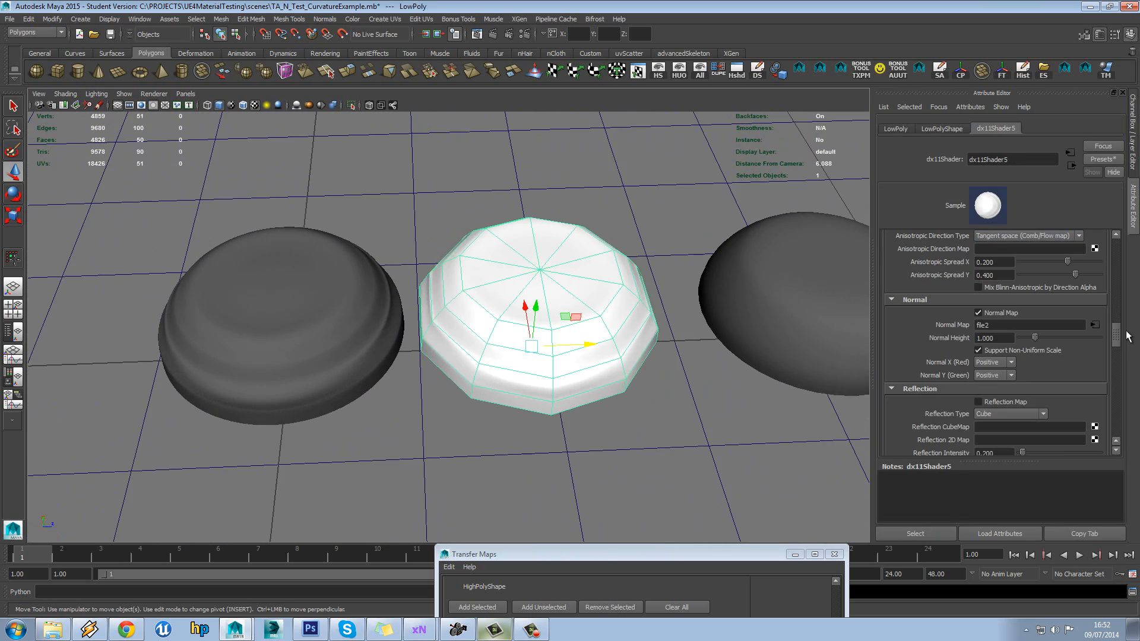
{"action": "left_click", "coordinate": [1096, 325]}
{"action": "left_click", "coordinate": [1084, 316]}
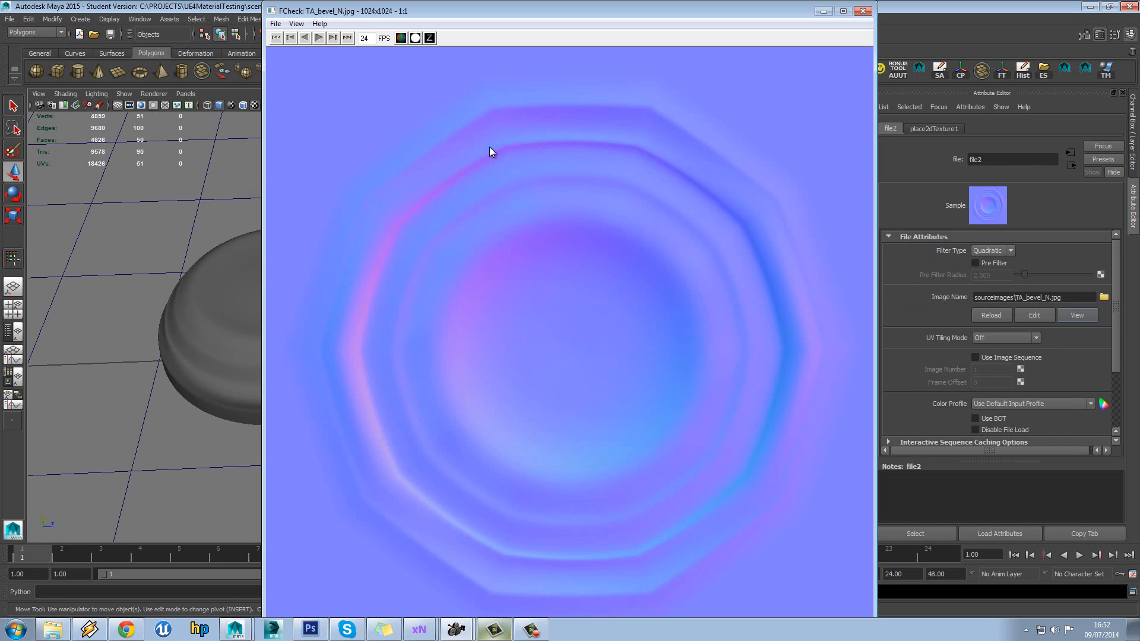
{"action": "left_click", "coordinate": [863, 11]}
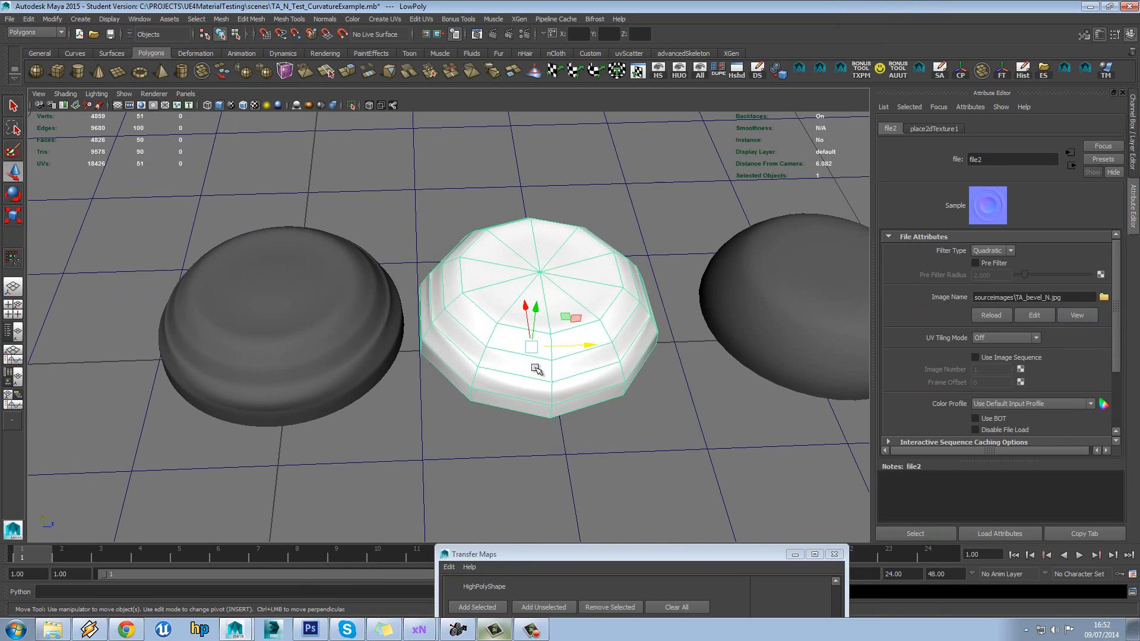
Move the HighPoly dome about 5.394 units along X, away from the other domes
{"action": "left_click", "coordinate": [326, 304]}
{"action": "scroll", "coordinate": [416, 316], "scroll_direction": "down", "scroll_amount": 4}
{"action": "left_click_drag", "start_coordinate": [444, 321], "coordinate": [424, 319], "text": "alt"}
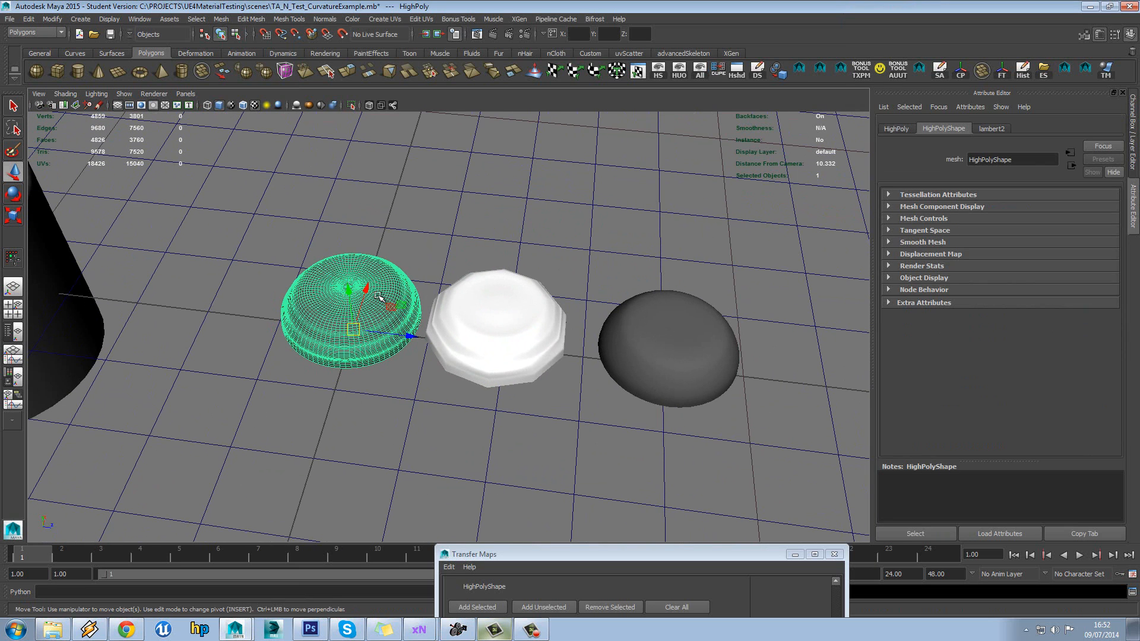
{"action": "left_click", "coordinate": [499, 325]}
{"action": "left_click", "coordinate": [348, 289]}
{"action": "left_click_drag", "start_coordinate": [366, 289], "coordinate": [478, 137]}
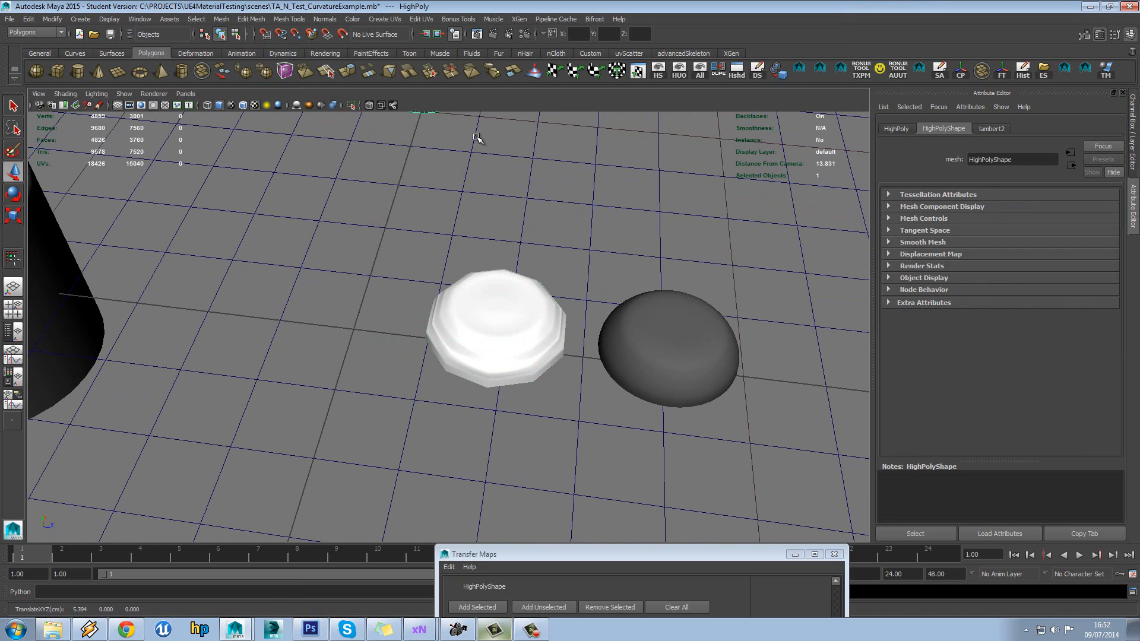
Move the LowPoly dome to the HighPoly dome's former place, overlay the smooth LowPoly1 dome on it and bring Transfer Maps into view
{"action": "left_click", "coordinate": [510, 344]}
{"action": "left_click_drag", "start_coordinate": [538, 348], "coordinate": [386, 326]}
{"action": "left_click", "coordinate": [679, 352]}
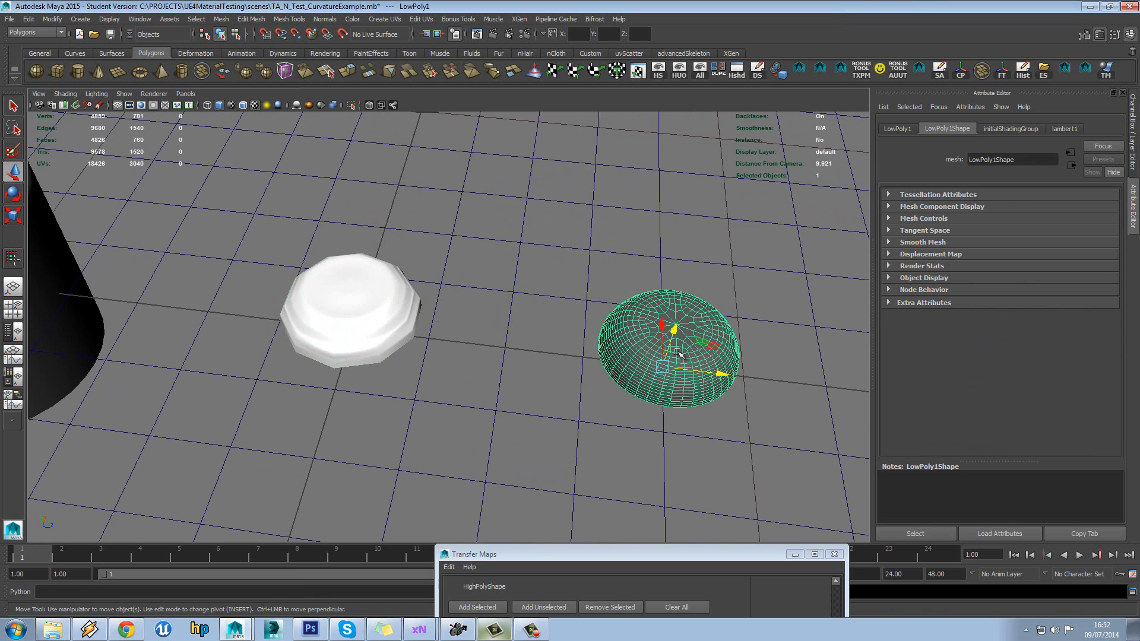
{"action": "left_click_drag", "start_coordinate": [679, 352], "coordinate": [370, 315]}
{"action": "left_click_drag", "start_coordinate": [667, 557], "coordinate": [745, 129]}
{"action": "left_click", "coordinate": [749, 547]}
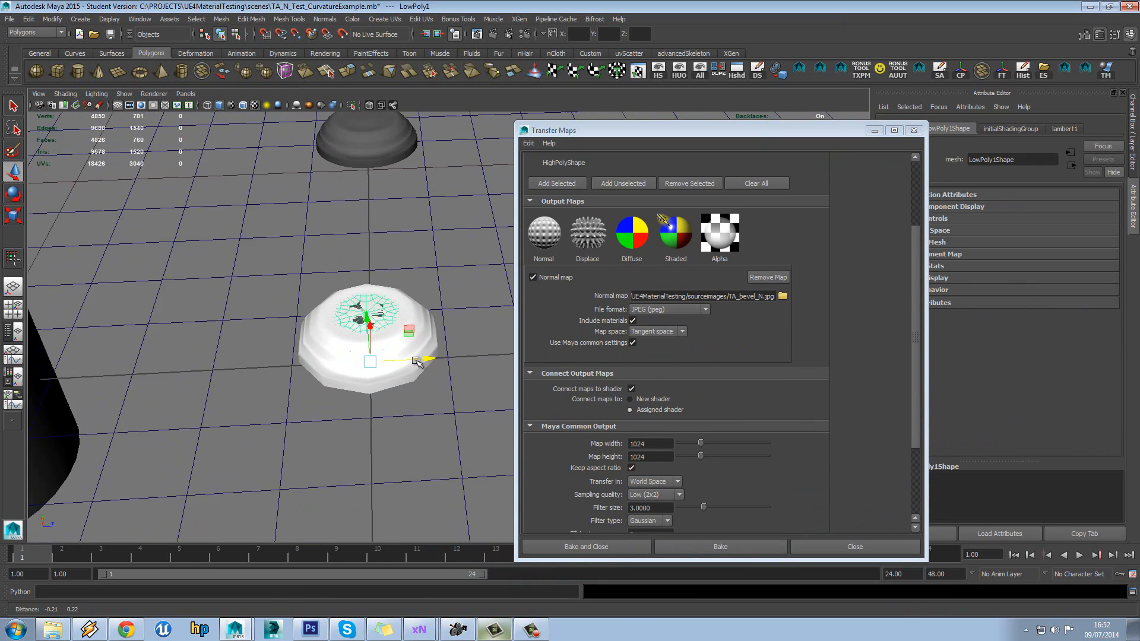
Replace HighPolyShape with the selected LowPoly1Shape as the only source mesh in Transfer Maps
{"action": "left_click", "coordinate": [917, 170]}
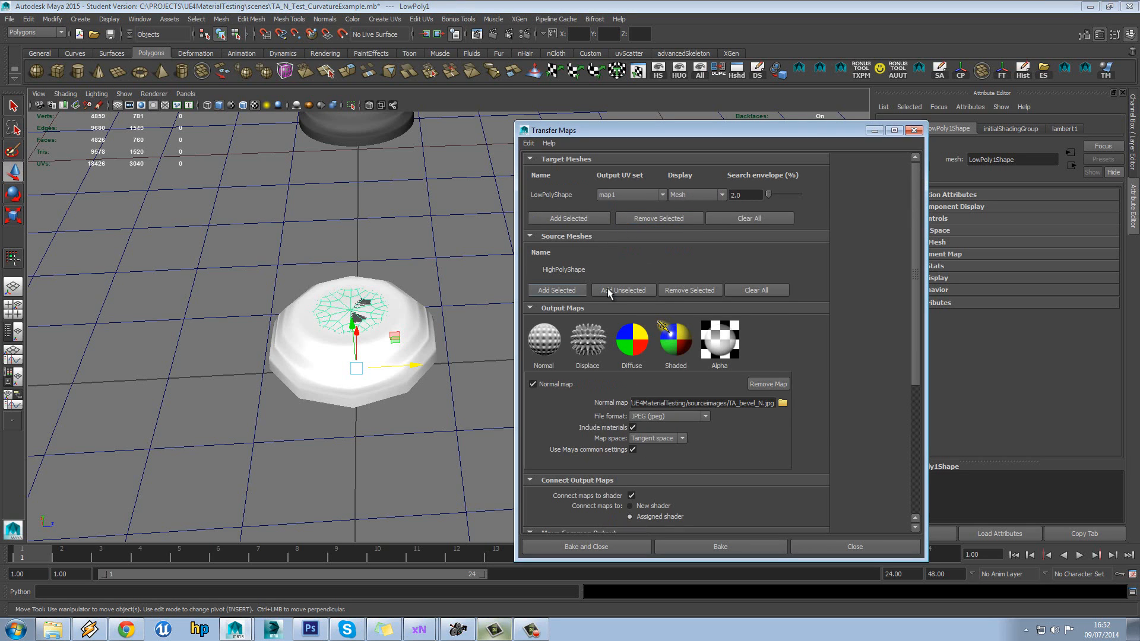
{"action": "left_click", "coordinate": [555, 288]}
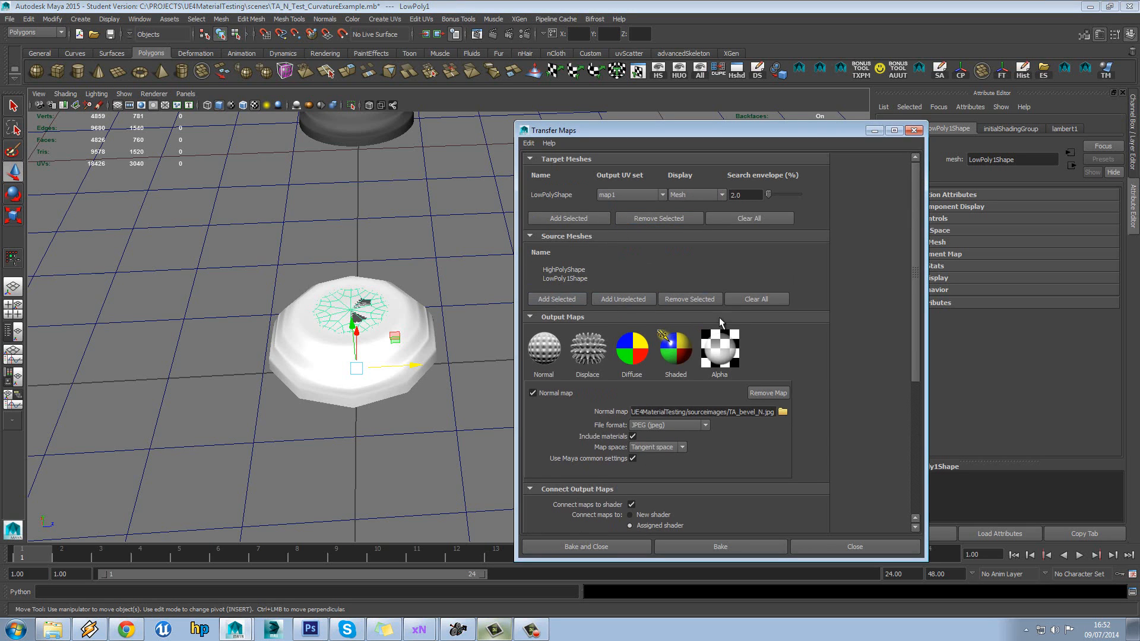
{"action": "left_click", "coordinate": [740, 301]}
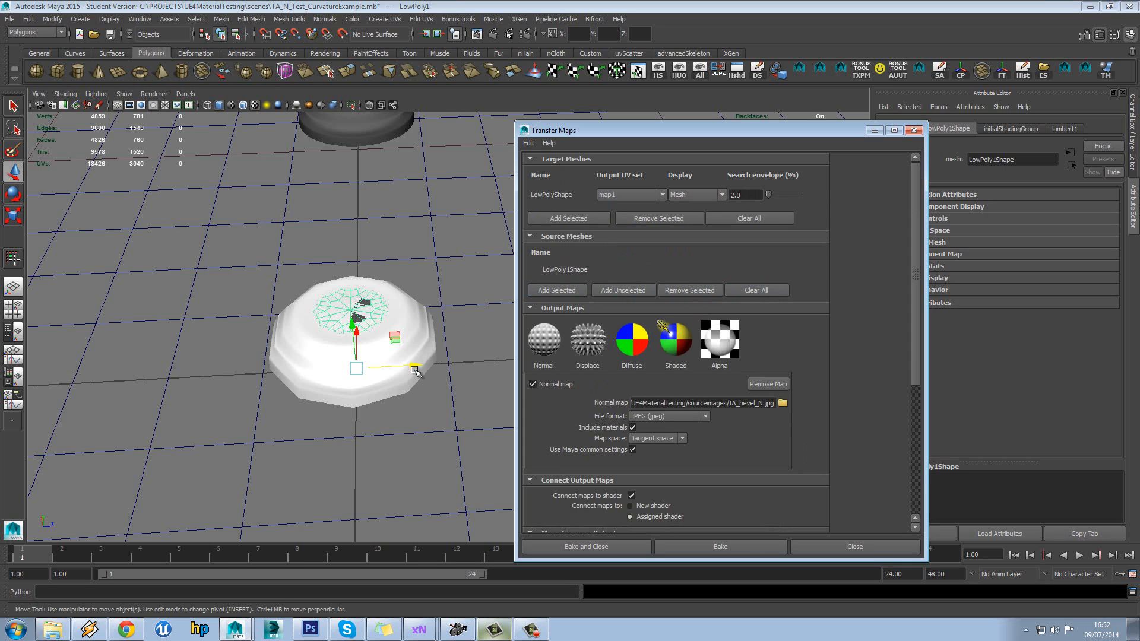
{"action": "left_click_drag", "start_coordinate": [414, 366], "coordinate": [510, 360]}
{"action": "left_click_drag", "start_coordinate": [779, 123], "coordinate": [865, 202]}
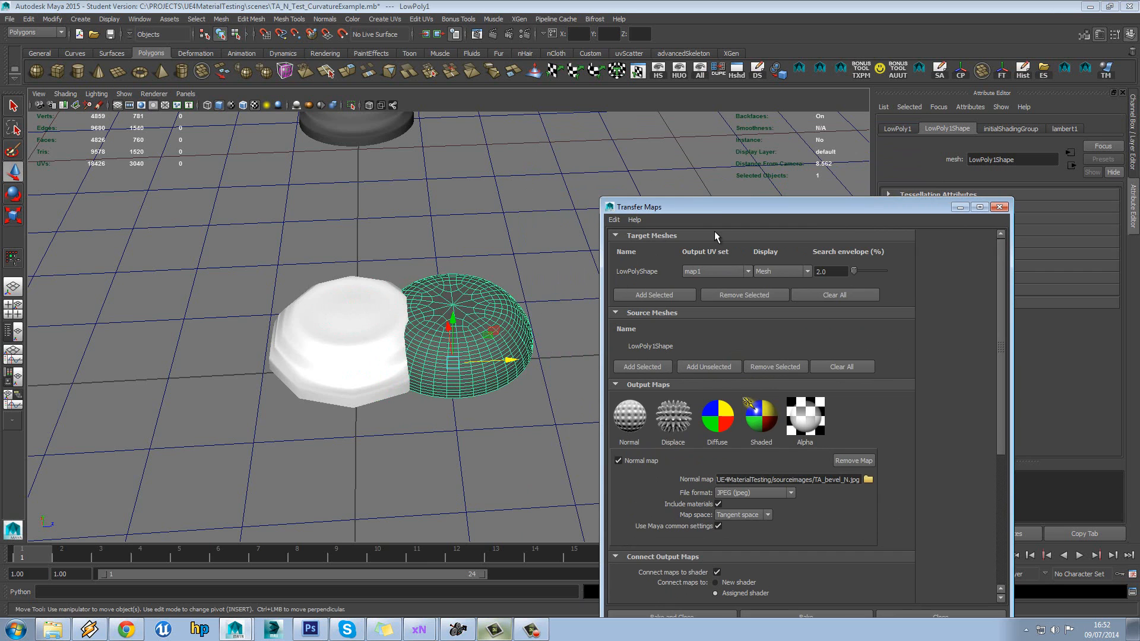
{"action": "key", "text": "ctrl+z"}
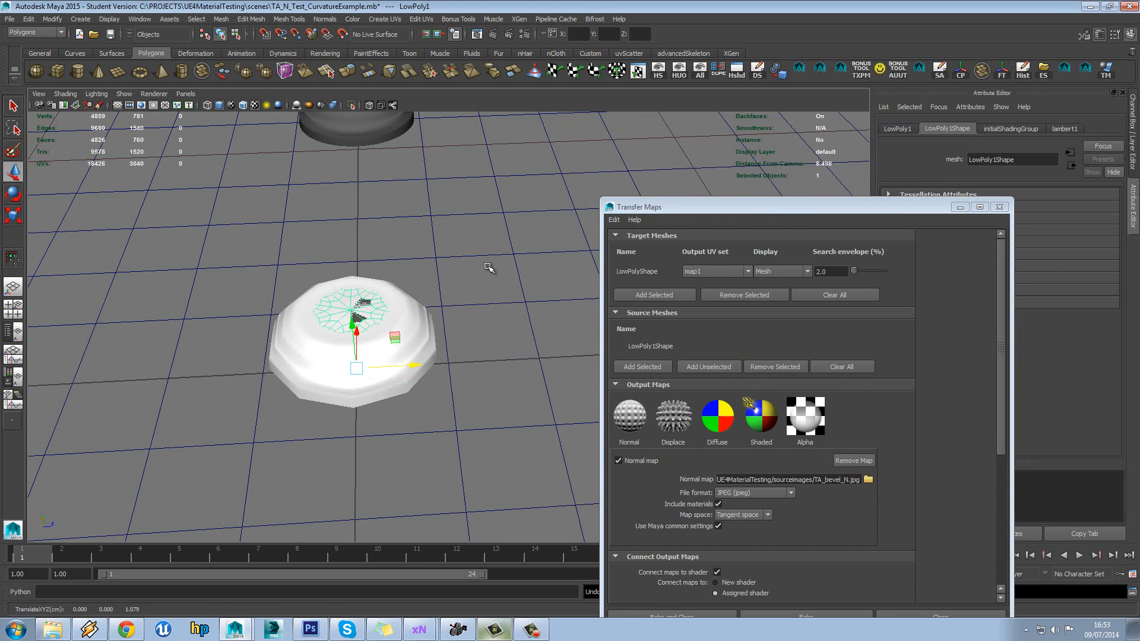
Bake the tangent-space normal map TA_bevel_N.jpg from LowPoly1 onto LowPoly and minimize the Transfer Maps window
{"action": "left_click_drag", "start_coordinate": [769, 207], "coordinate": [732, 92]}
{"action": "left_click_drag", "start_coordinate": [963, 291], "coordinate": [974, 443]}
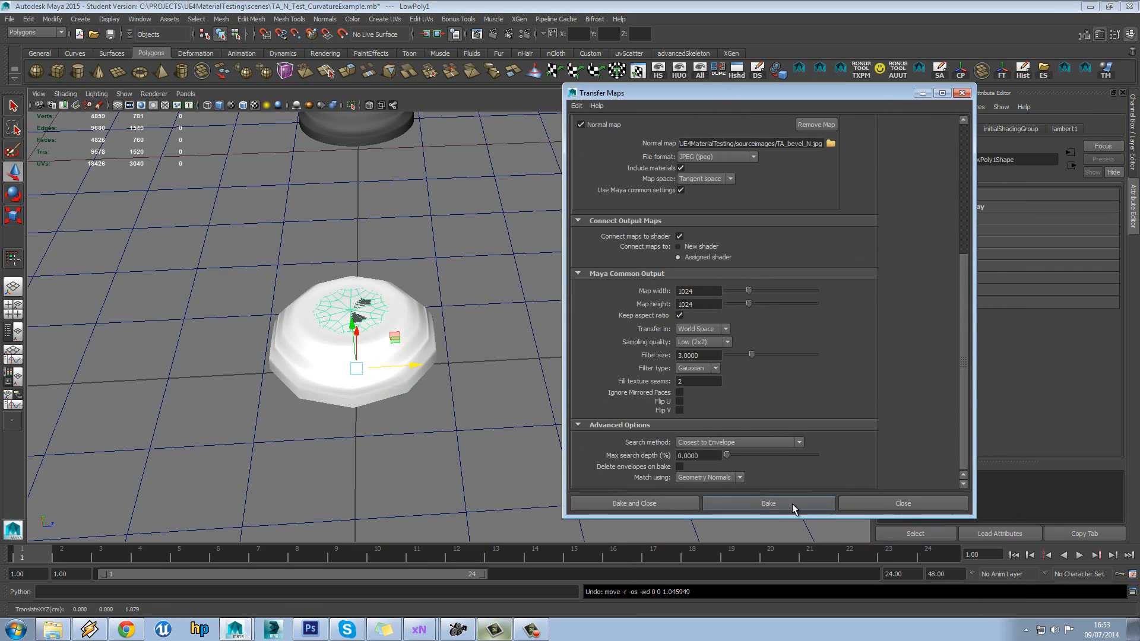
{"action": "left_click", "coordinate": [792, 503]}
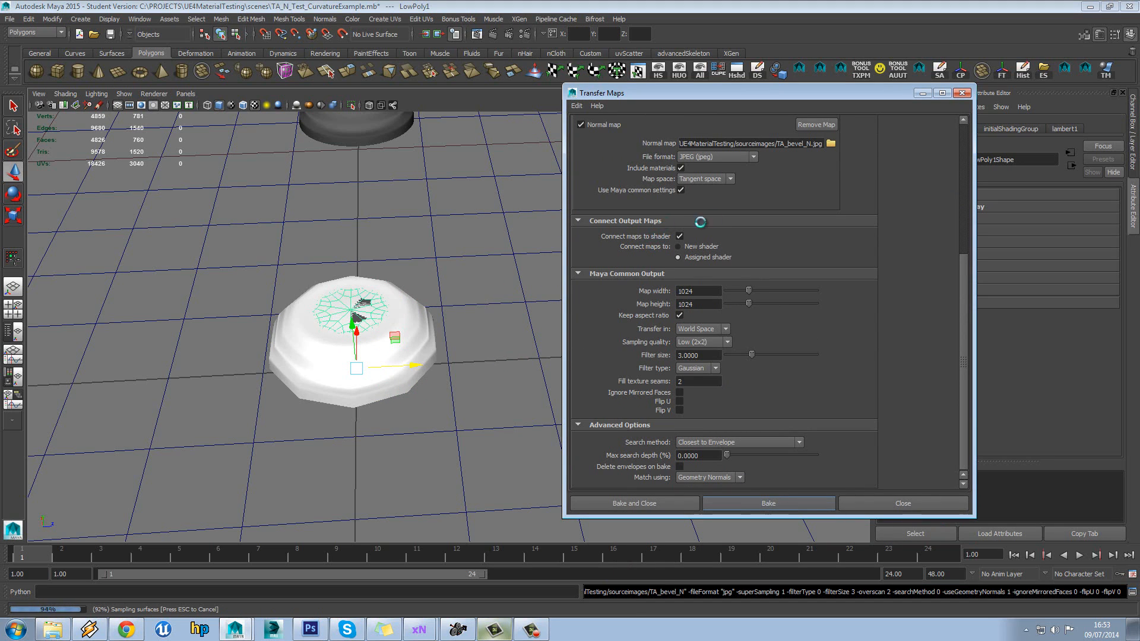
{"action": "left_click", "coordinate": [922, 93]}
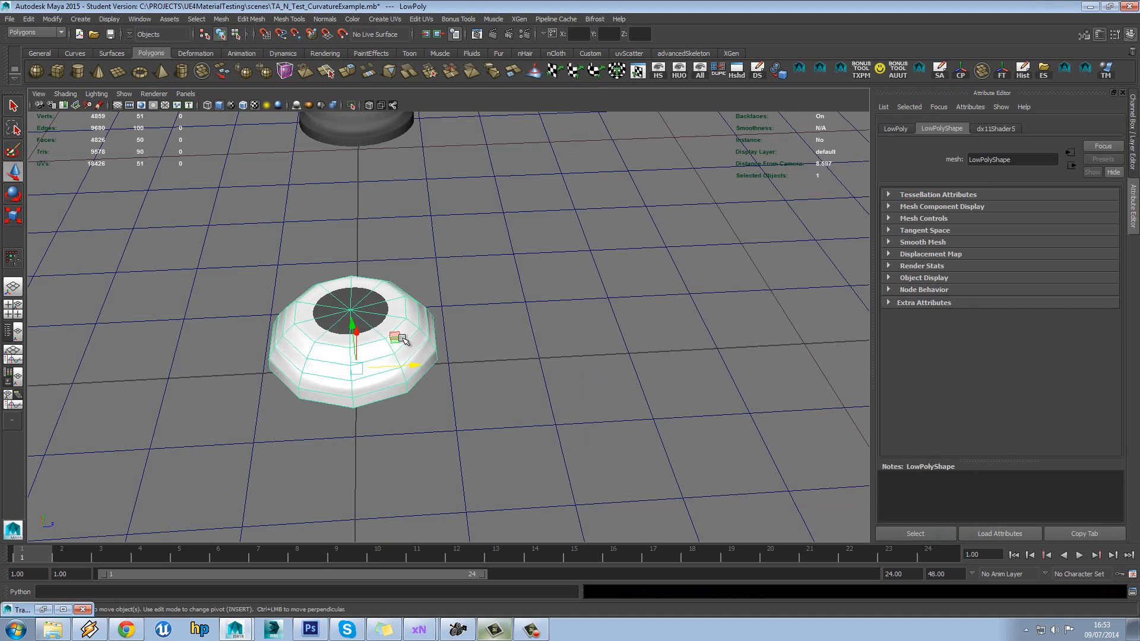
Move the LowPoly dome about 1.796 units along Z beside LowPoly1, reload the TA_bevel_N.jpg texture in its file node and deselect it
{"action": "left_click_drag", "start_coordinate": [403, 339], "coordinate": [574, 330]}
{"action": "left_click", "coordinate": [995, 129]}
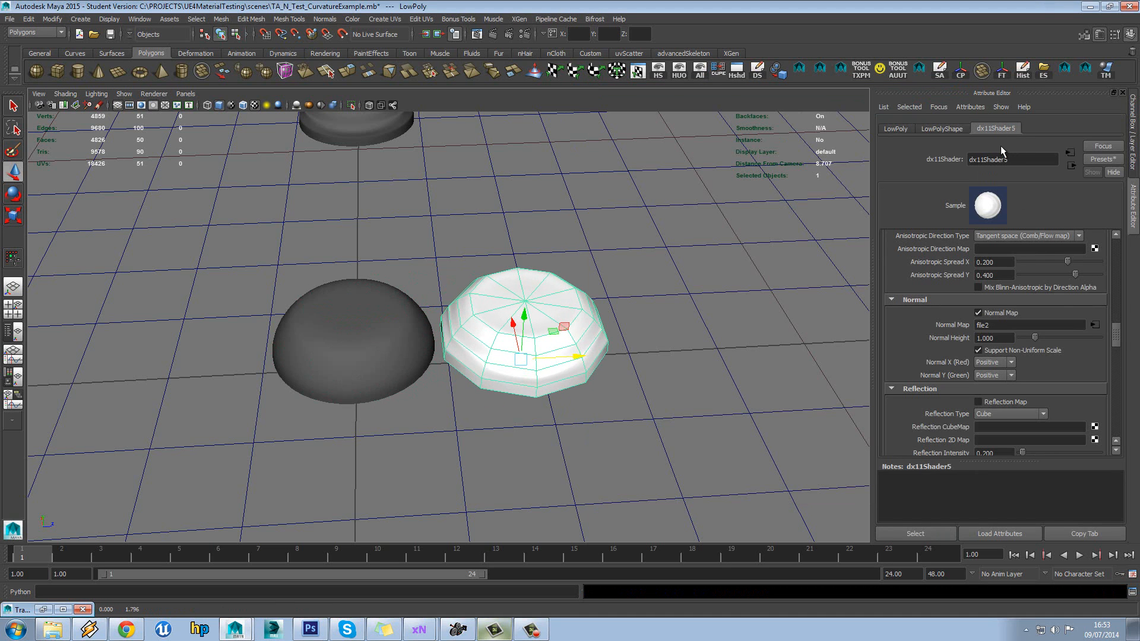
{"action": "left_click", "coordinate": [1095, 325]}
{"action": "left_click", "coordinate": [991, 316]}
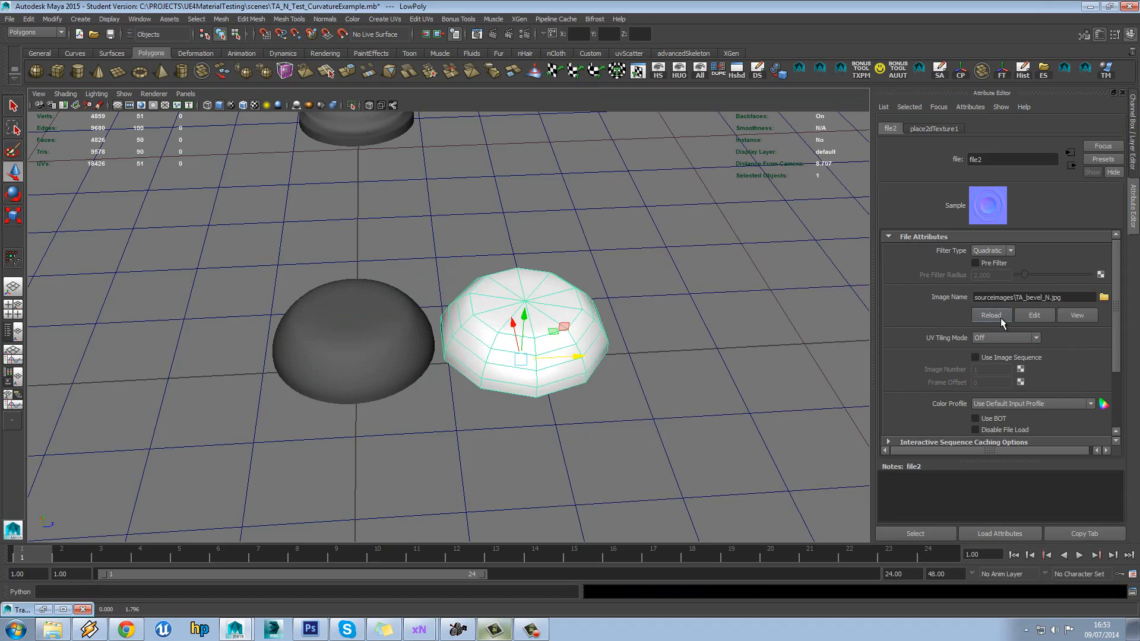
{"action": "left_click", "coordinate": [740, 302]}
Examine the bevelled top edge and wireframe of the large cylinder, comparing its shape with the domes
{"action": "left_click_drag", "start_coordinate": [740, 303], "coordinate": [338, 257], "text": "alt"}
{"action": "left_click", "coordinate": [326, 255]}
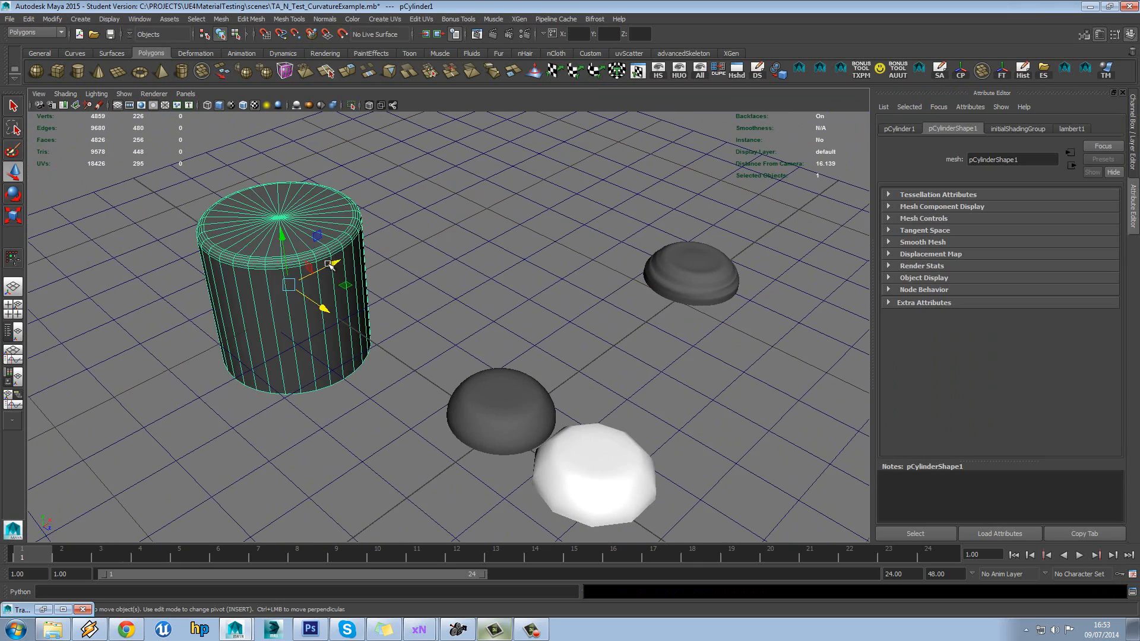
{"action": "left_click_drag", "start_coordinate": [449, 272], "coordinate": [469, 264], "text": "alt"}
{"action": "middle_click_drag", "start_coordinate": [454, 263], "coordinate": [458, 261], "text": "alt"}
{"action": "scroll", "coordinate": [373, 254], "scroll_direction": "up", "scroll_amount": 3}
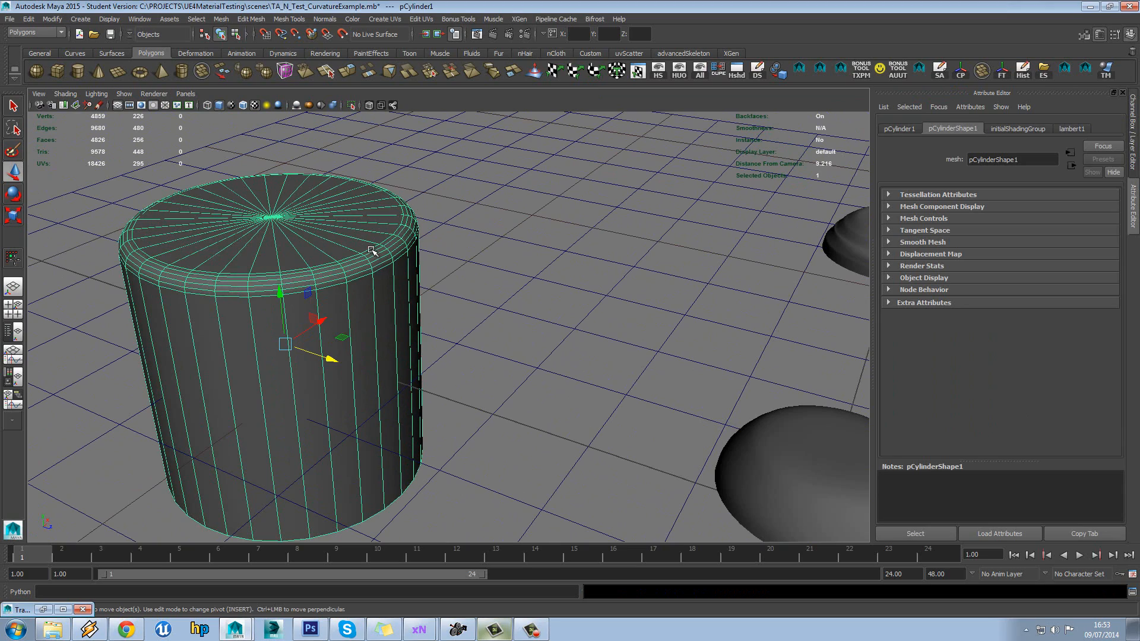
{"action": "left_click", "coordinate": [494, 284]}
{"action": "scroll", "coordinate": [494, 258], "scroll_direction": "down", "scroll_amount": 2}
{"action": "left_click_drag", "start_coordinate": [676, 285], "coordinate": [657, 300], "text": "alt"}
{"action": "middle_click_drag", "start_coordinate": [657, 300], "coordinate": [446, 279], "text": "alt"}
{"action": "scroll", "coordinate": [444, 279], "scroll_direction": "down", "scroll_amount": 2}
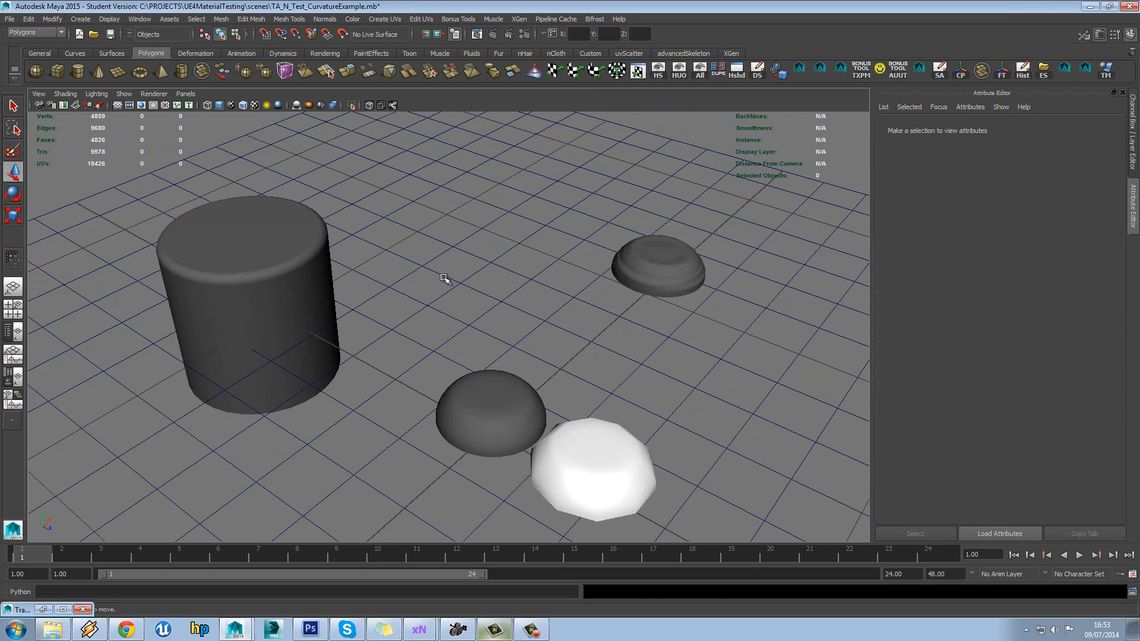
Examine the stepped HighPoly dome up close and compare it with the smooth and normal-mapped domes
{"action": "left_click", "coordinate": [666, 256]}
{"action": "key", "text": "f"}
{"action": "left_click", "coordinate": [763, 297]}
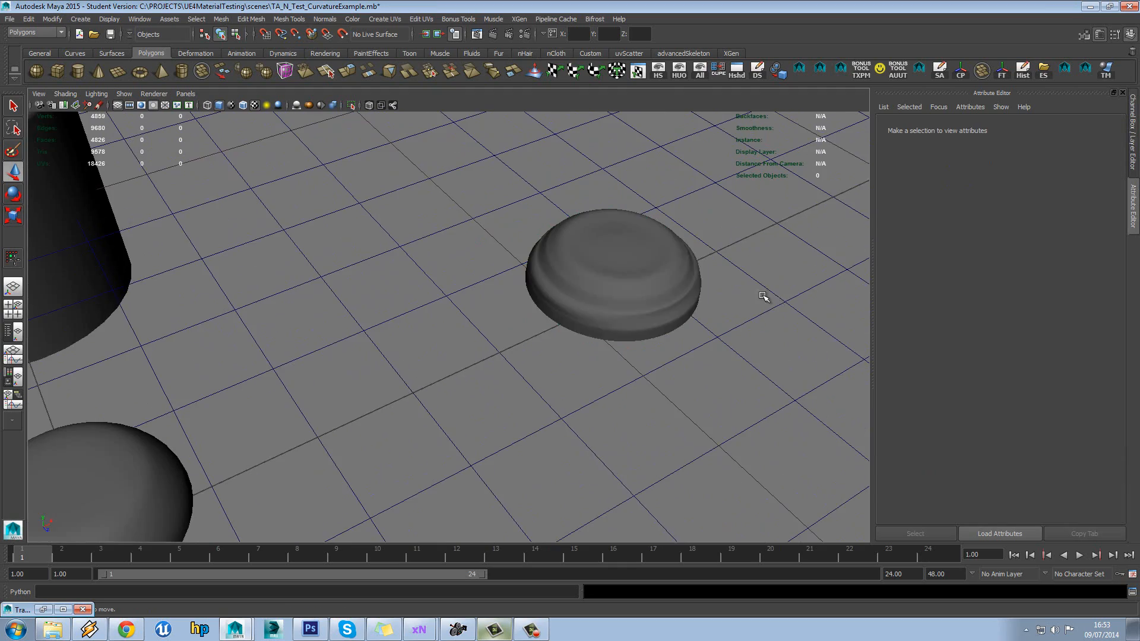
{"action": "scroll", "coordinate": [526, 352], "scroll_direction": "up", "scroll_amount": 3}
{"action": "left_click_drag", "start_coordinate": [522, 385], "coordinate": [488, 351], "text": "alt"}
{"action": "scroll", "coordinate": [435, 279], "scroll_direction": "down", "scroll_amount": 5}
{"action": "middle_click_drag", "start_coordinate": [488, 350], "coordinate": [550, 259], "text": "alt"}
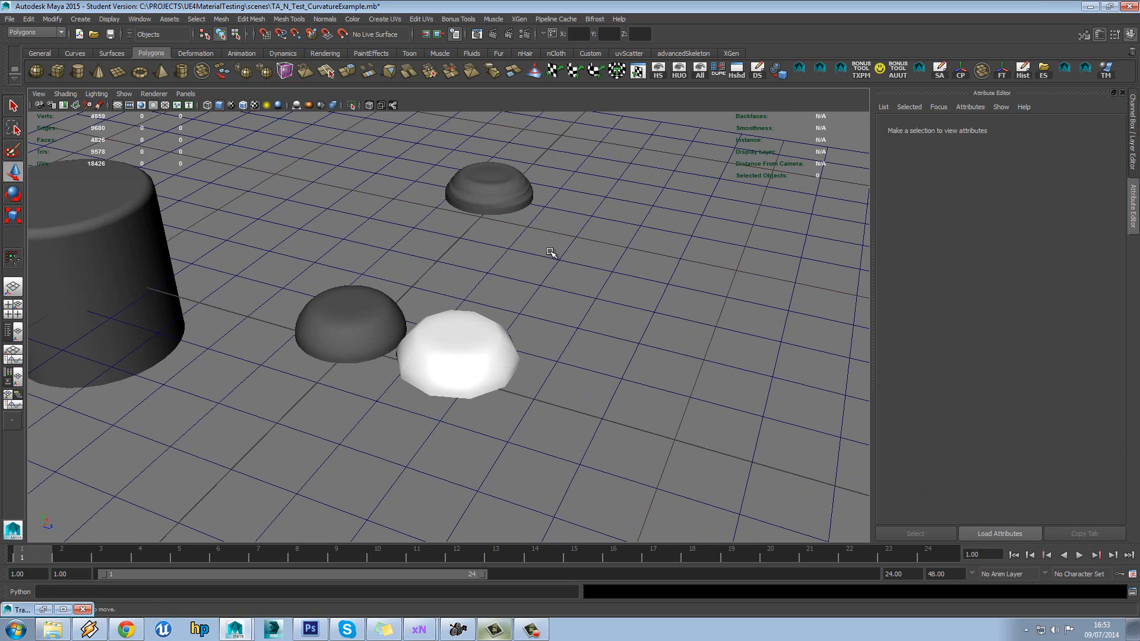